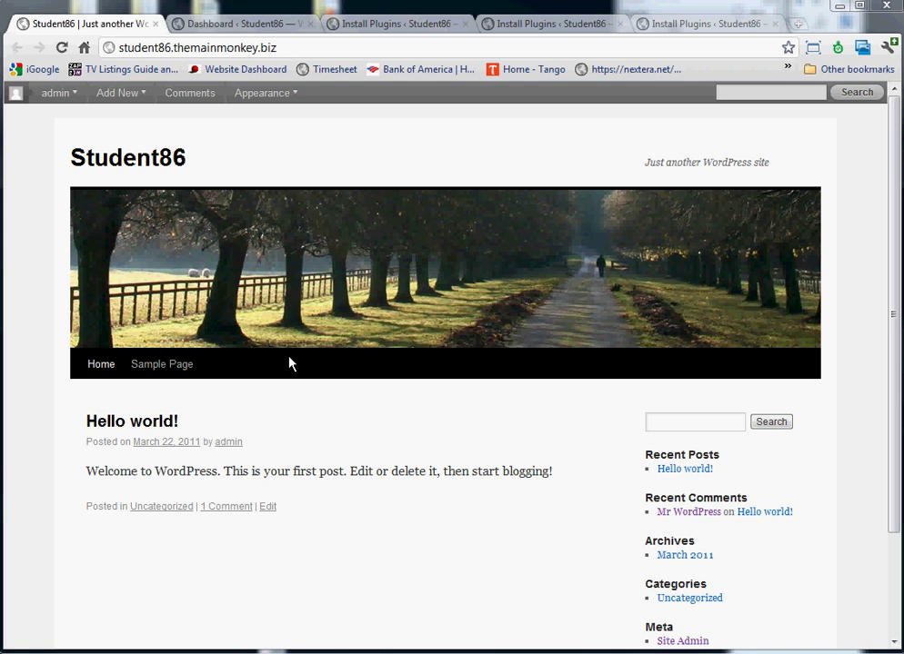
Step: Install the WP Nivo Slider 2.0 plugin from the "nivo slider" search results and activate it
left_click(276, 27)
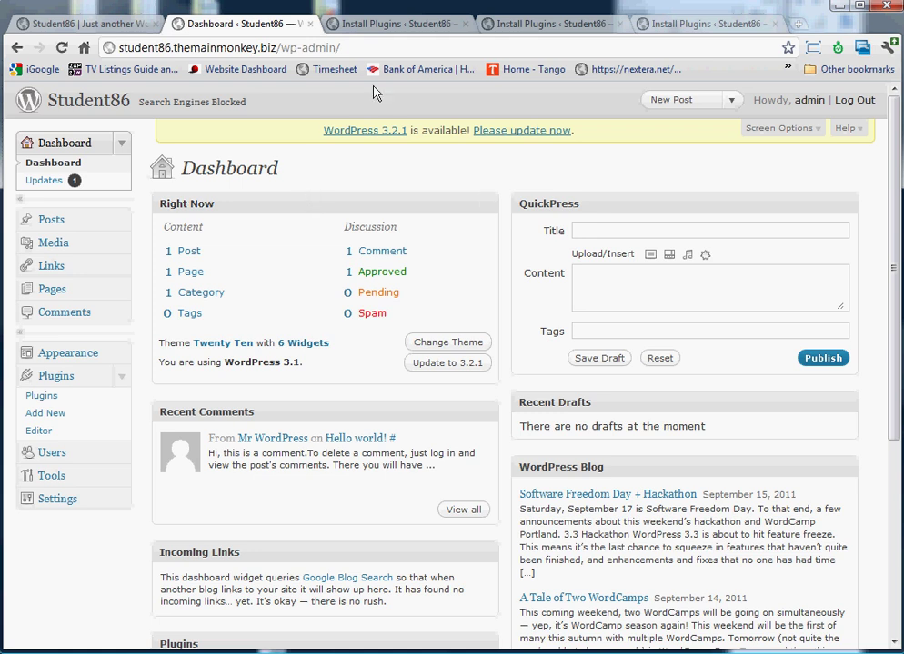
left_click(368, 27)
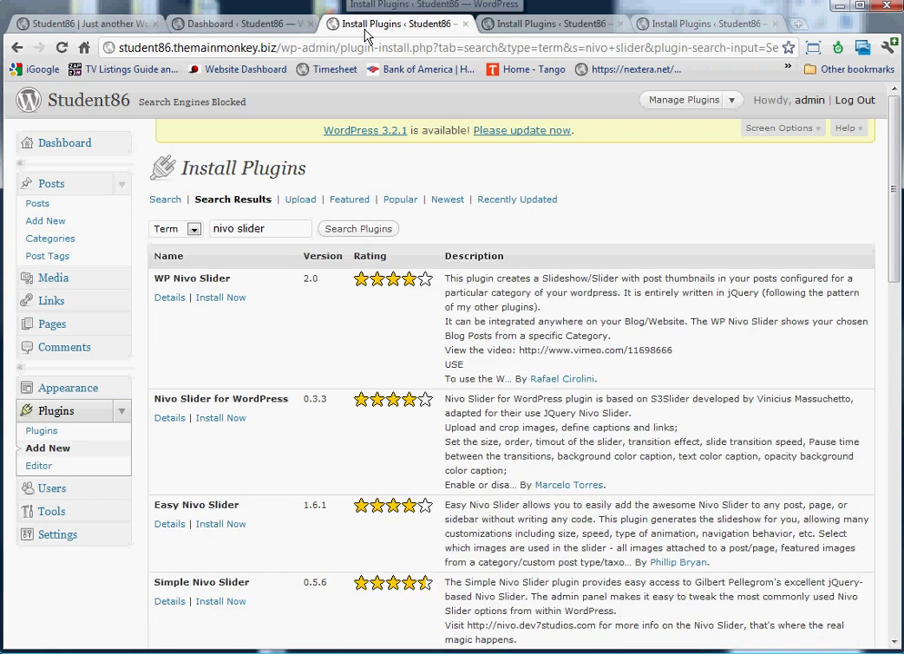
left_click(218, 297)
left_click(281, 334)
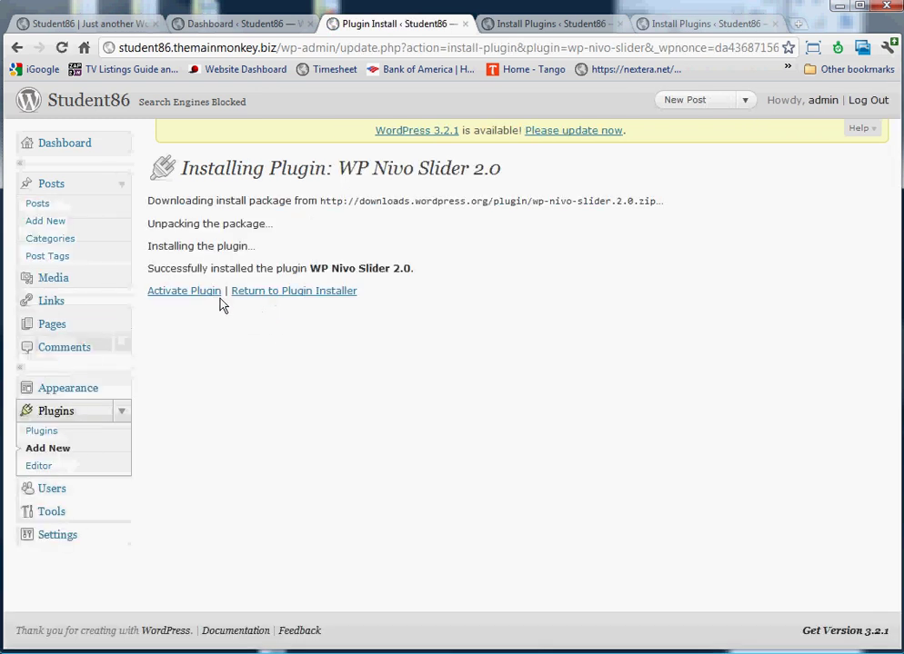
left_click(212, 300)
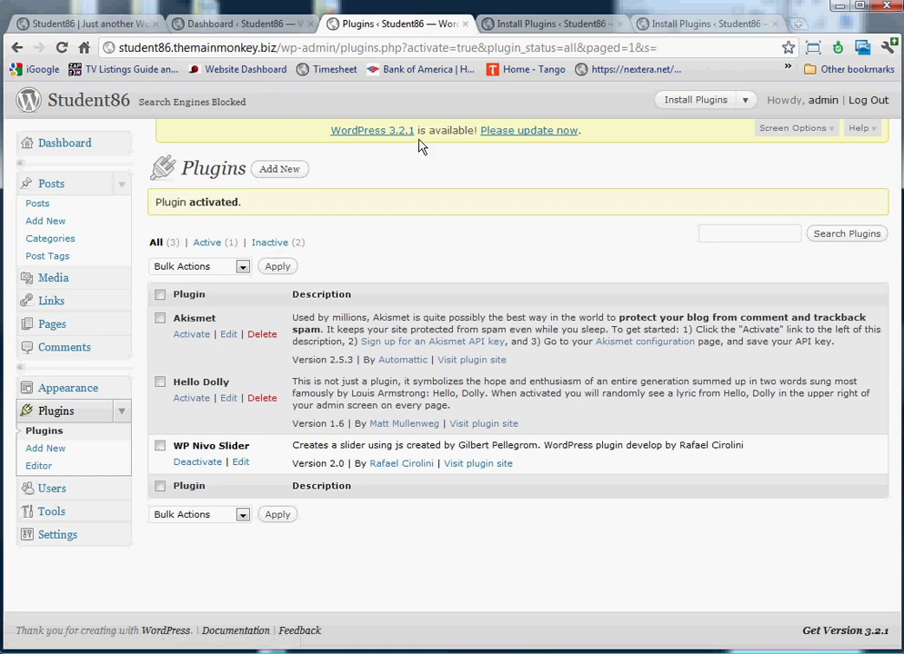
Step: Install the Easy Nivo Slider 1.6.1 plugin from the "easy nivo slider" search results and activate it
left_click(526, 28)
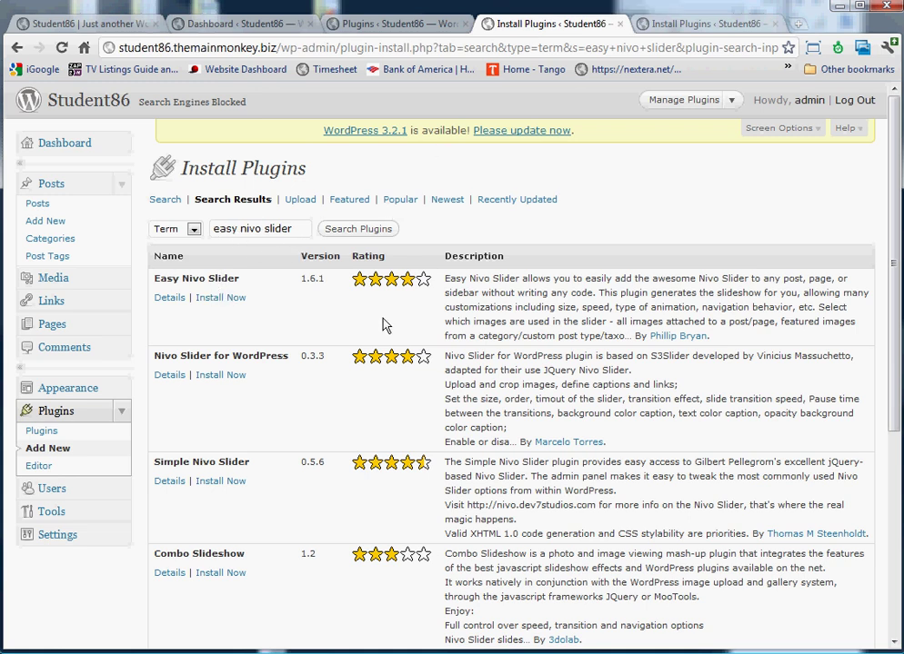
left_click(201, 308)
left_click(290, 331)
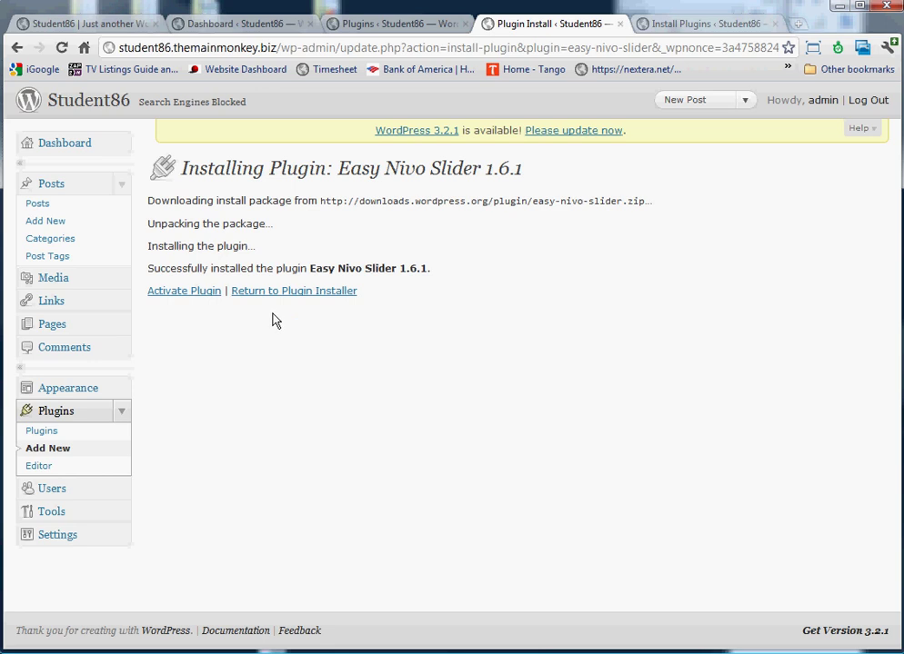
left_click(212, 294)
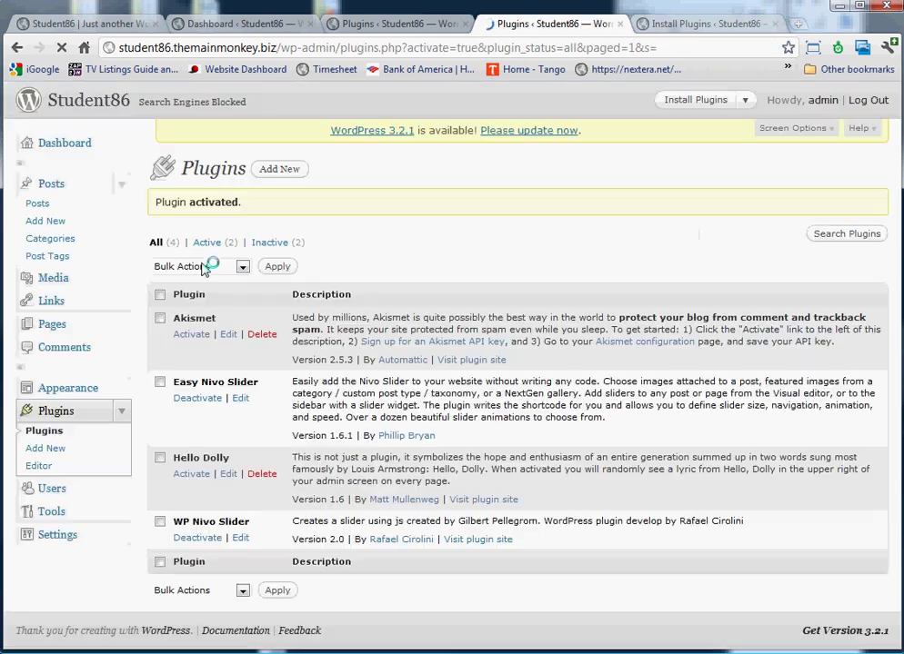
Step: Examine the site's existing post categories and the list of posts
left_click(64, 222)
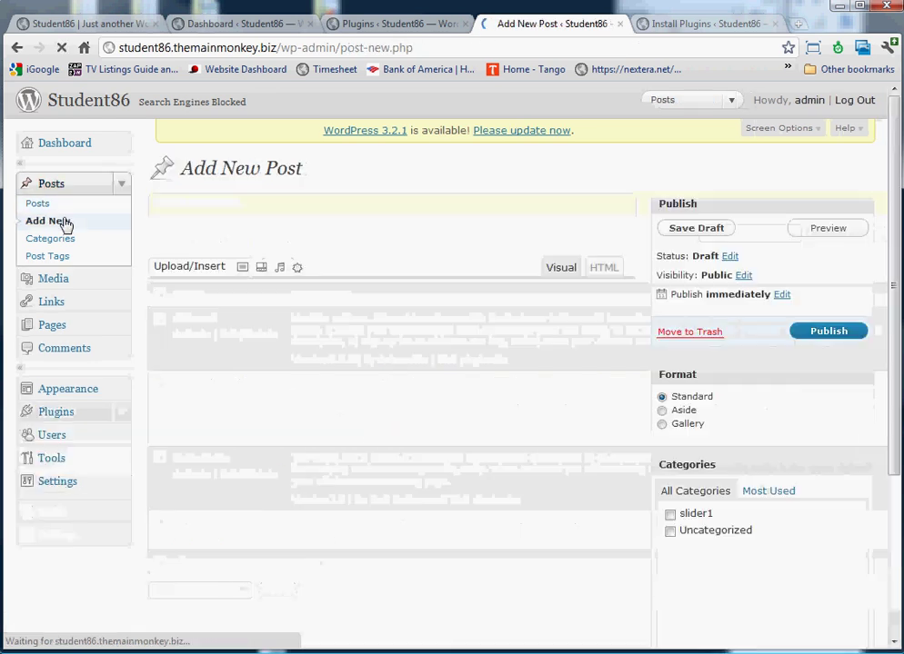
left_click(61, 240)
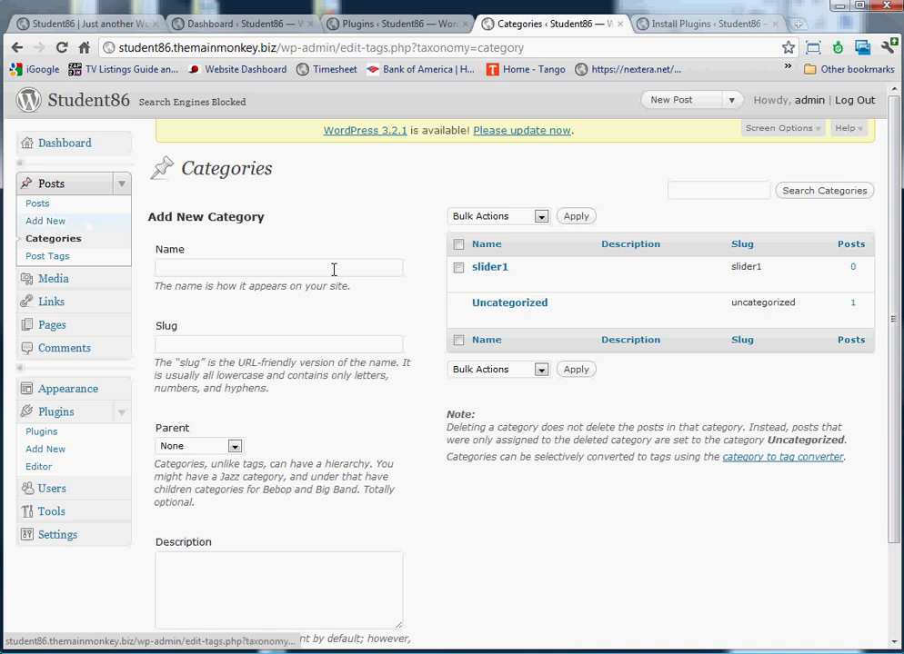
left_click(68, 219)
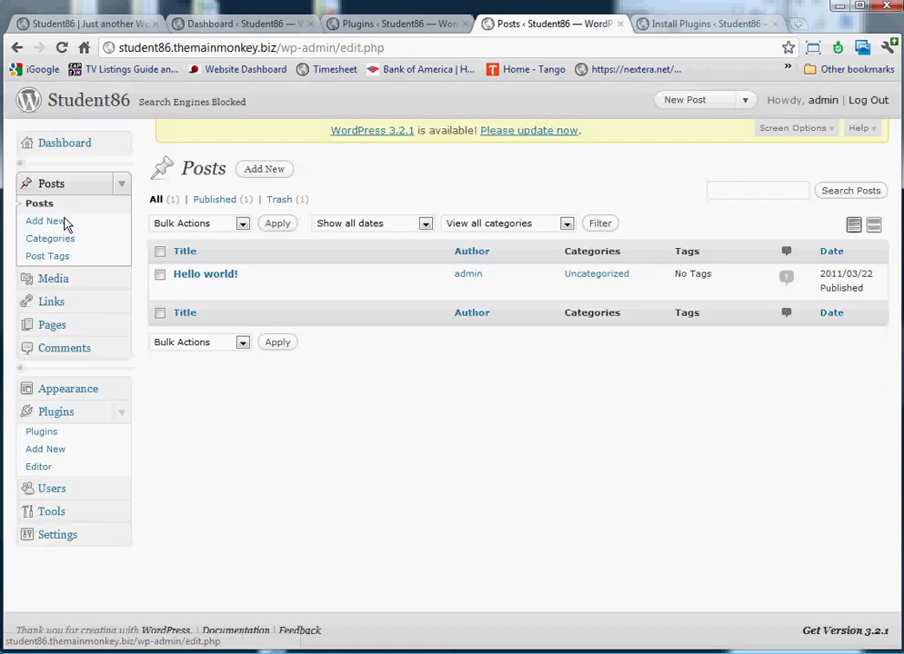
Step: Create a new post titled "A sunrise" with the body "This is a sunrise" and assign it to the slider1 category
left_click(66, 225)
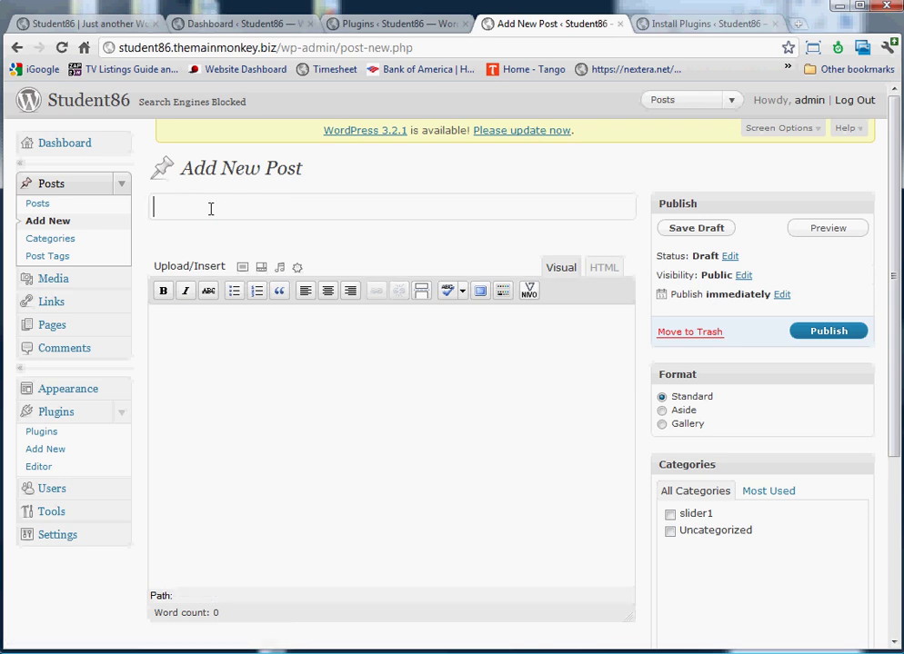
type("A sunrise")
key("Tab")
type("Th")
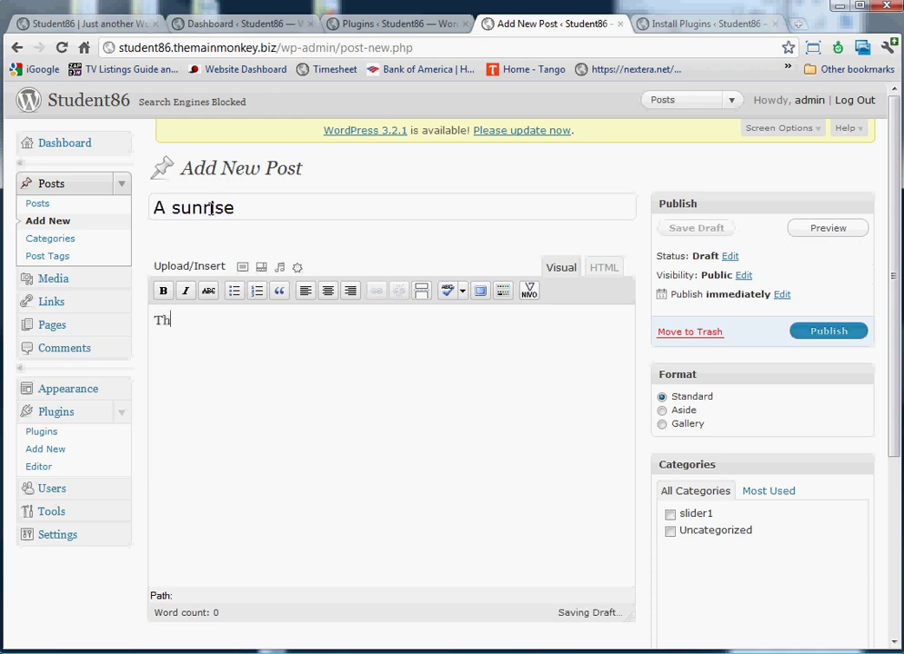
type("is is a ru")
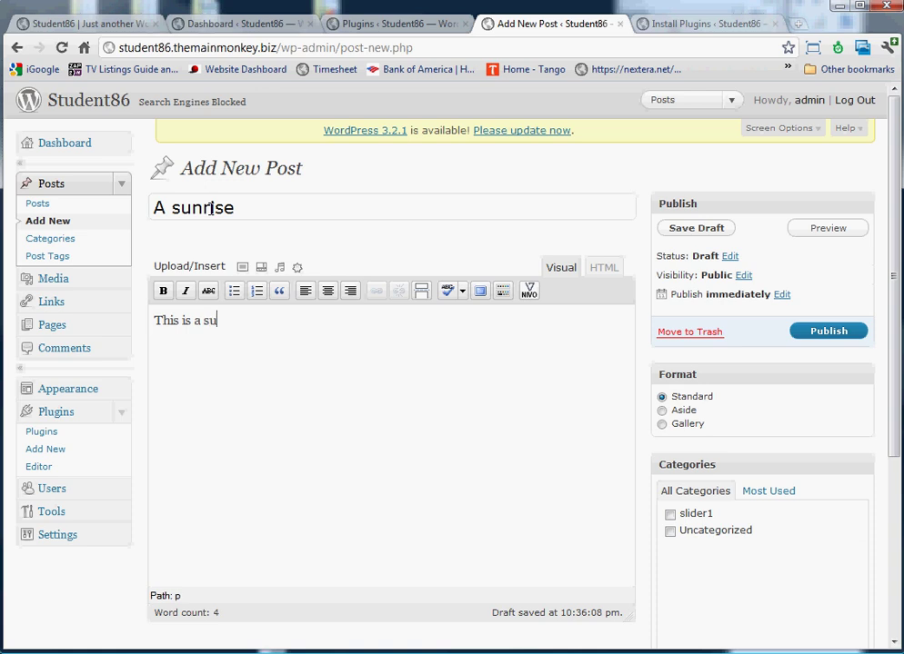
type("nsit")
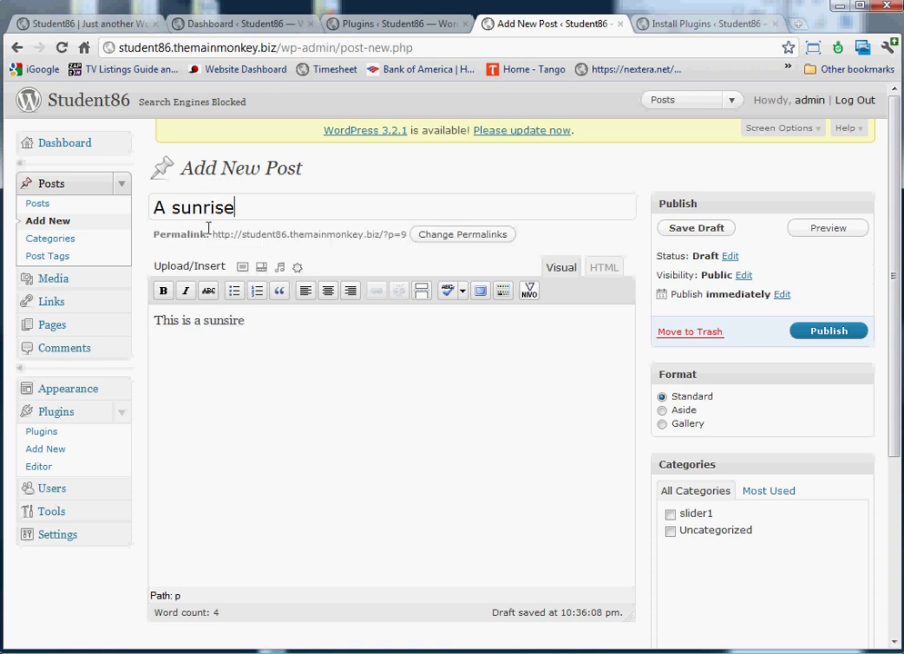
left_click_drag(222, 318, 265, 311)
type("rise")
left_click(670, 515)
Step: Upload Sunset.jpg from the video folder on the Desktop and set it as the post's featured image, saving the changes
scroll(674, 523, "down", 3)
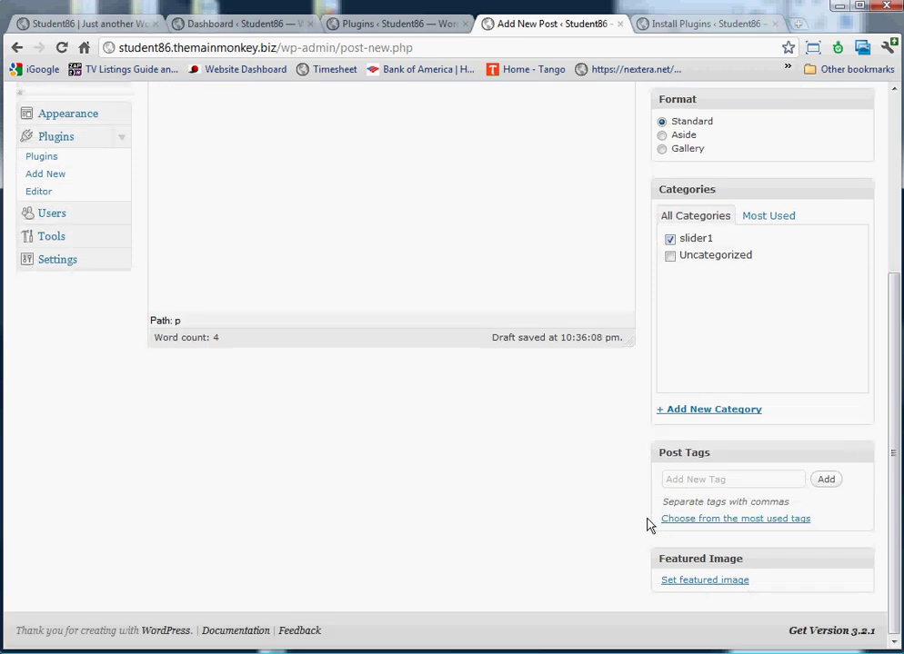
left_click(696, 585)
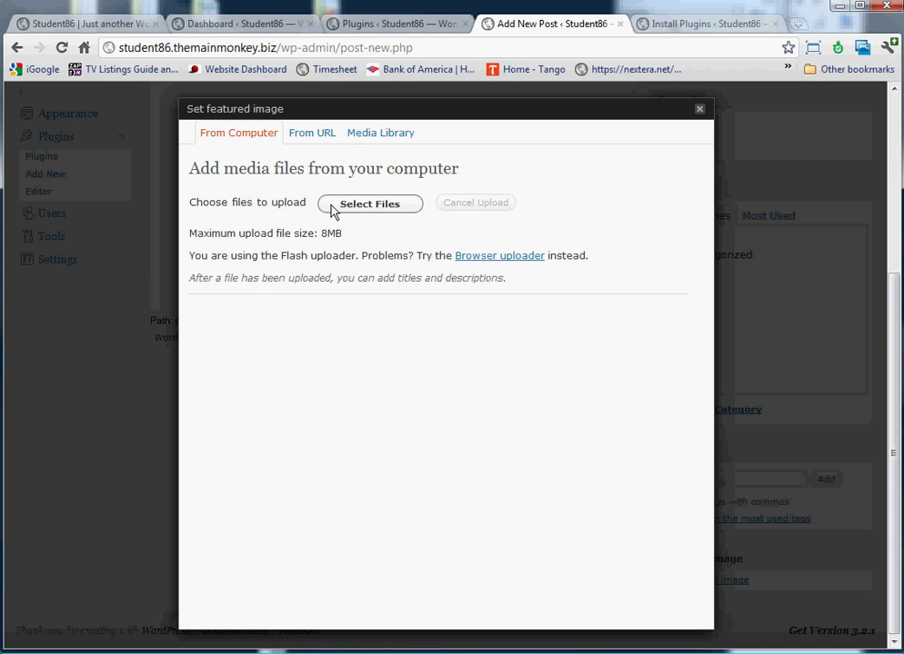
left_click(333, 209)
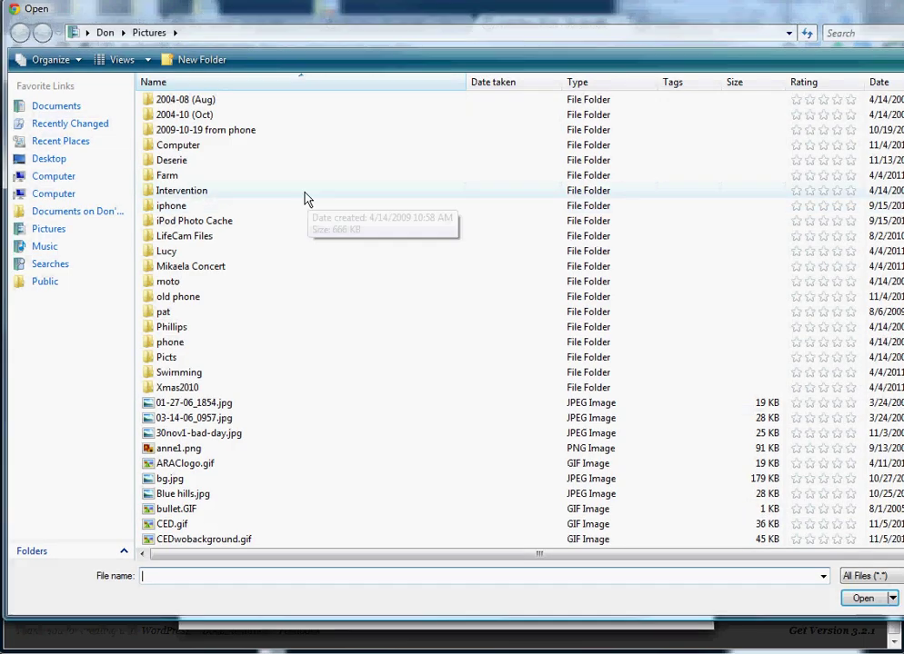
left_click(59, 164)
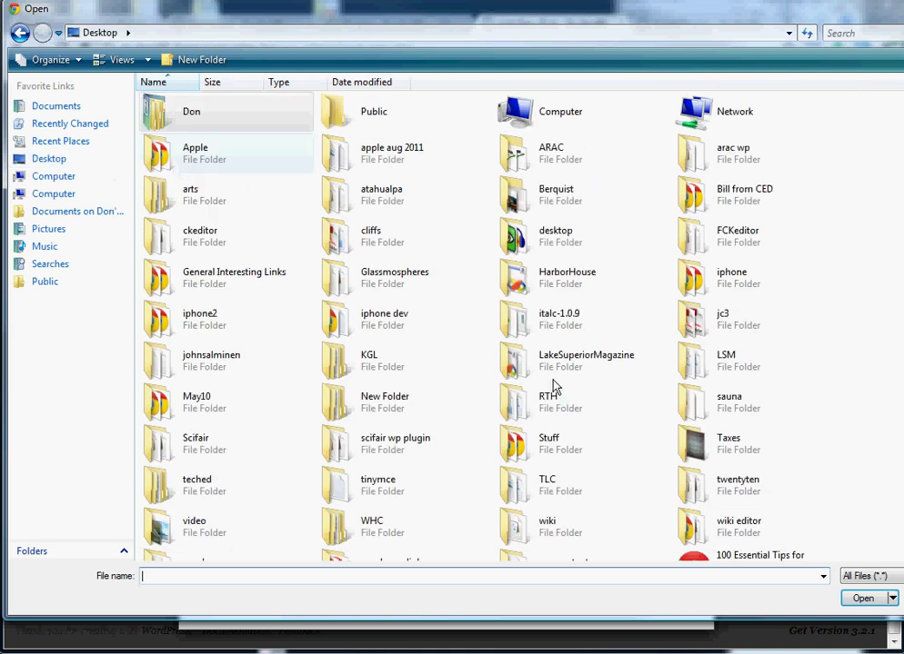
double_click(195, 527)
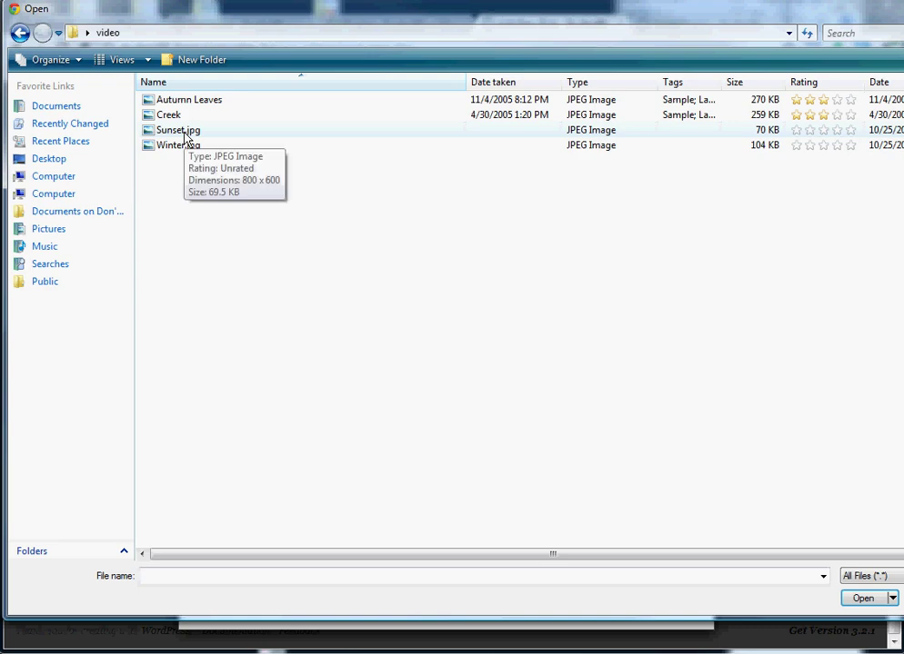
double_click(184, 136)
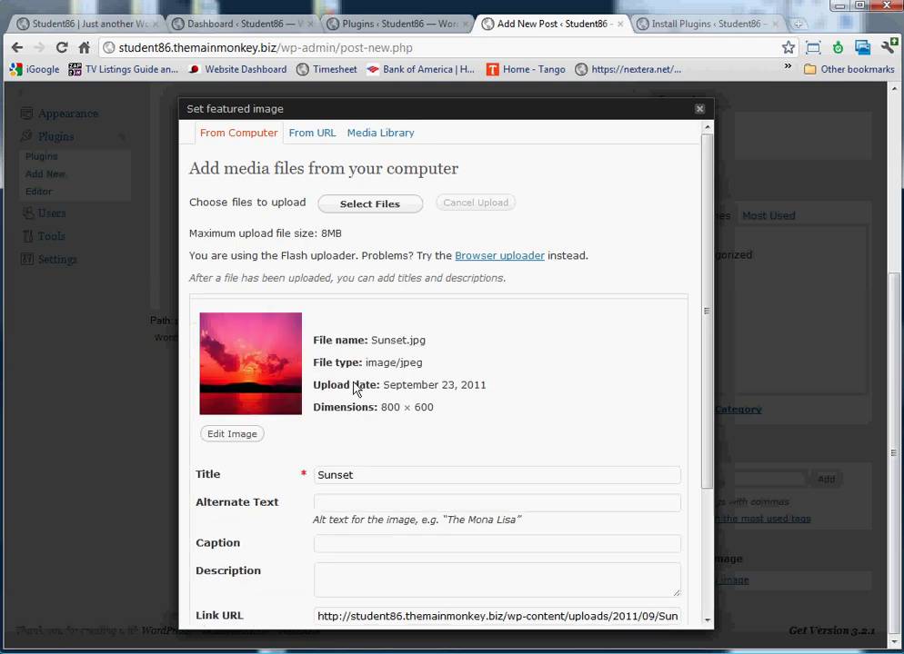
scroll(359, 391, "down", 5)
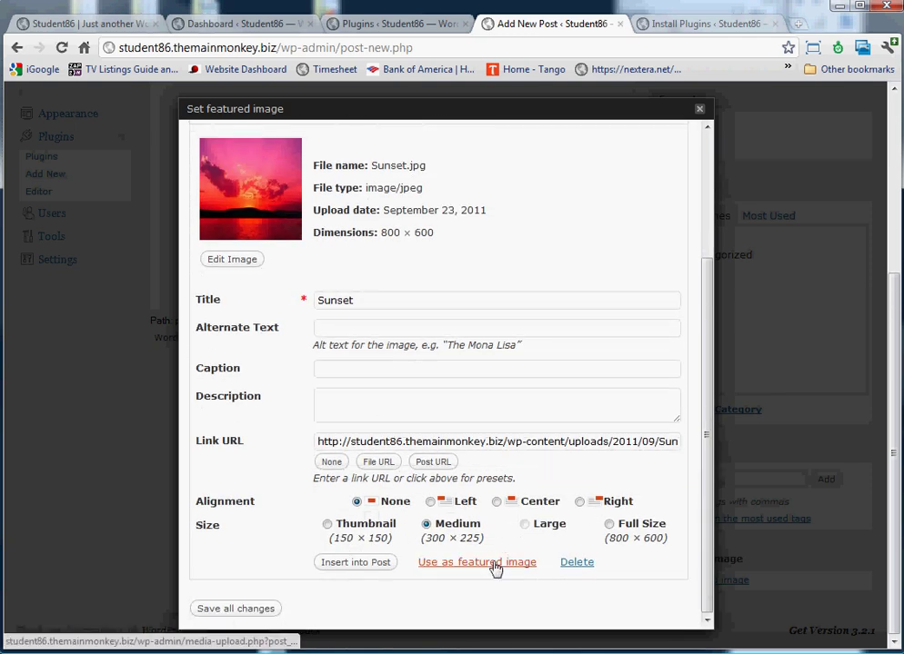
left_click(496, 563)
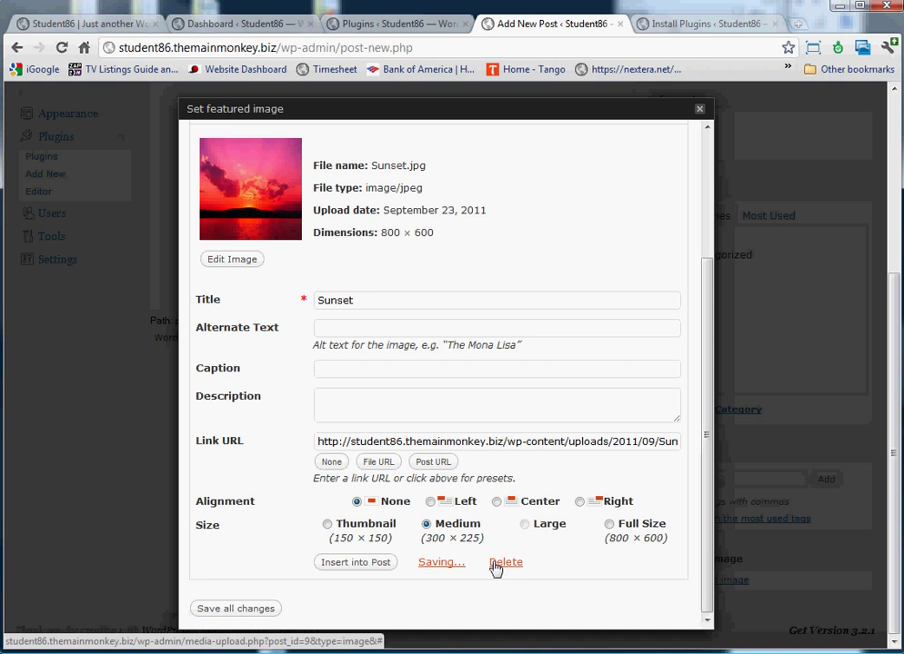
scroll(494, 565, "down", 1)
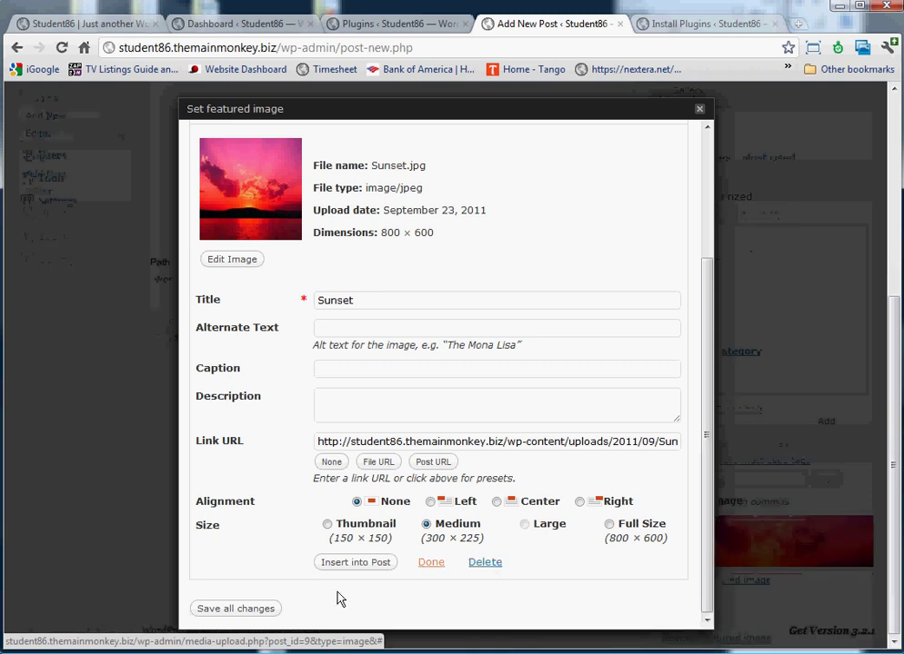
left_click(252, 618)
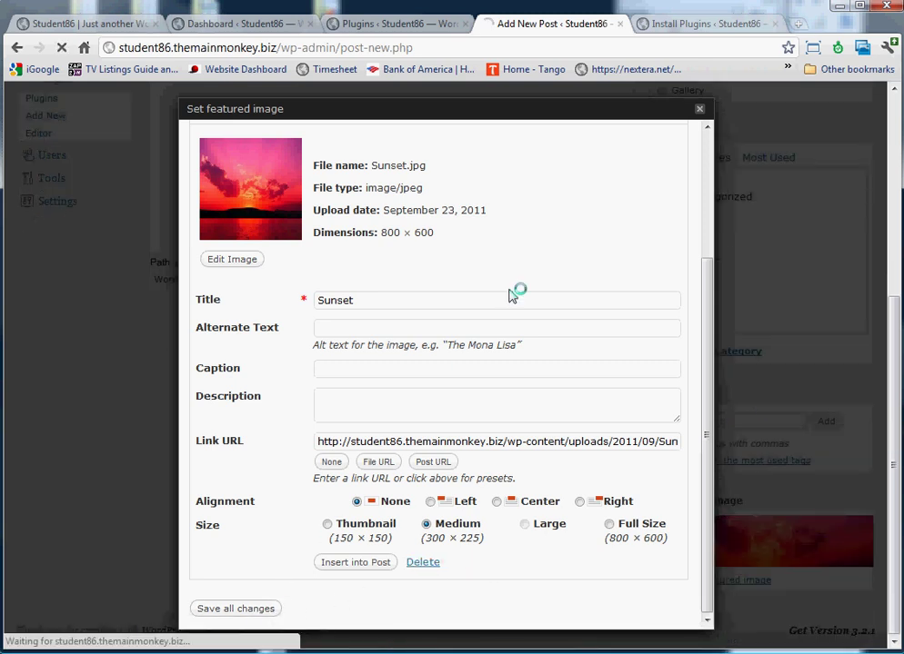
left_click(700, 113)
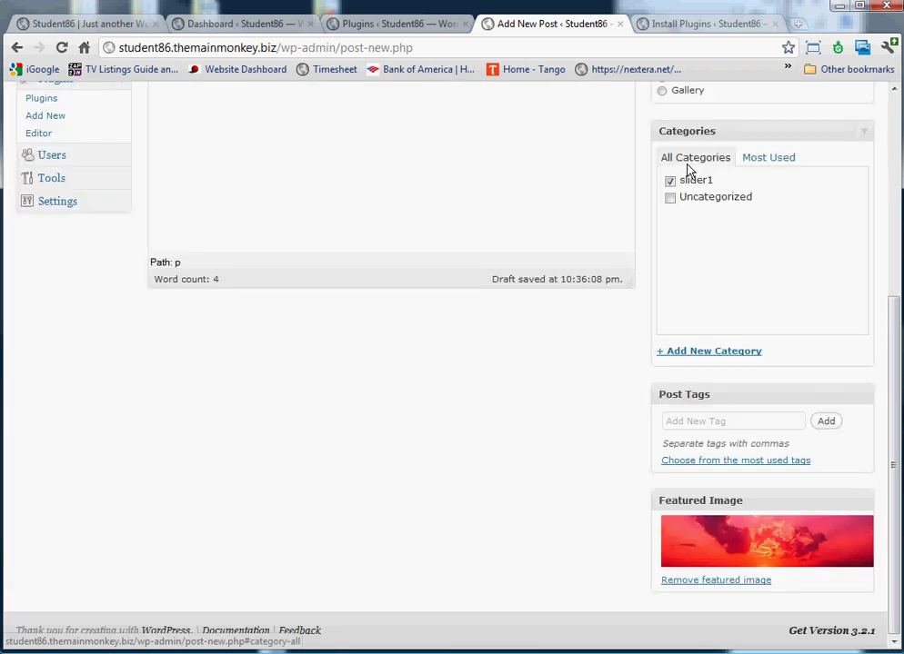
Step: Publish the "A sunrise" post and reload the site's home page to check it
scroll(689, 173, "up", 4)
left_click(816, 323)
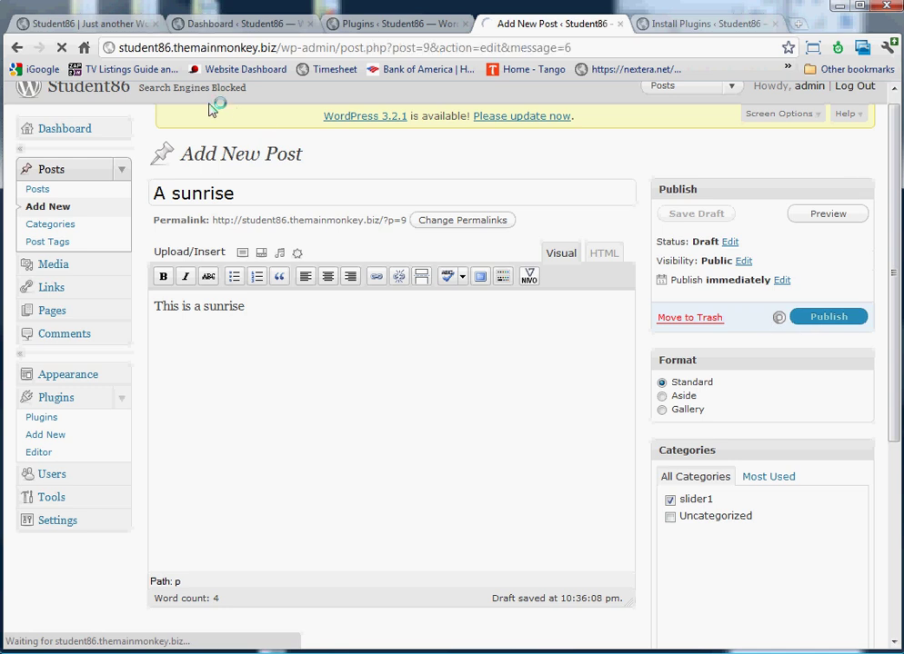
left_click(107, 24)
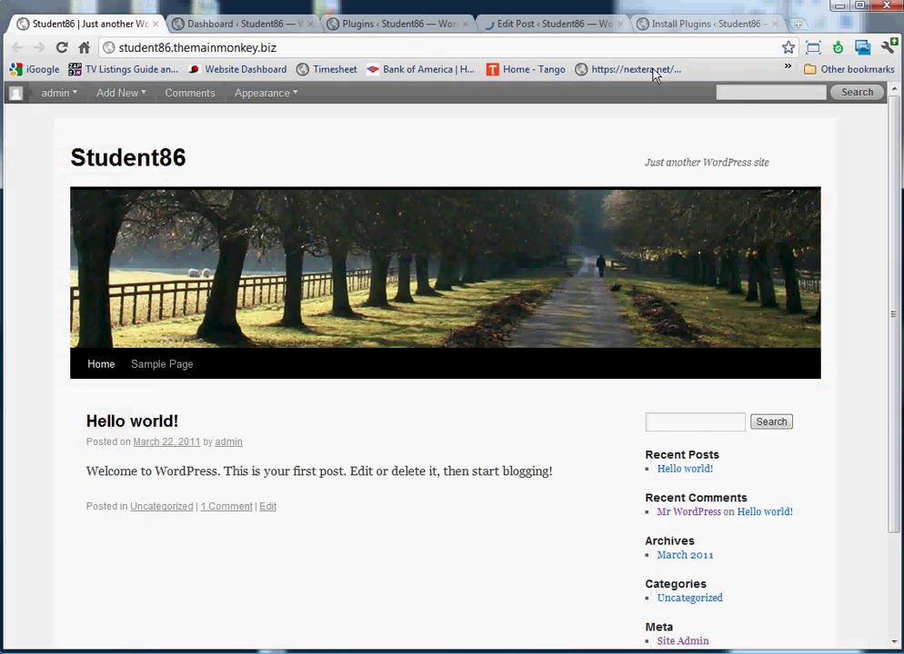
left_click(62, 49)
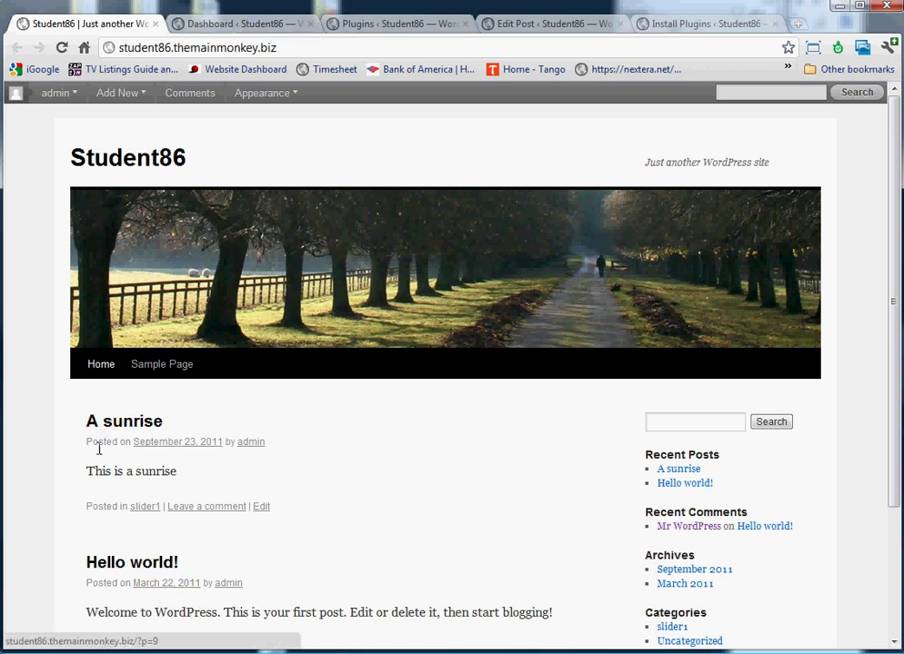
Step: Start a new post and title it "A creek"
left_click(371, 25)
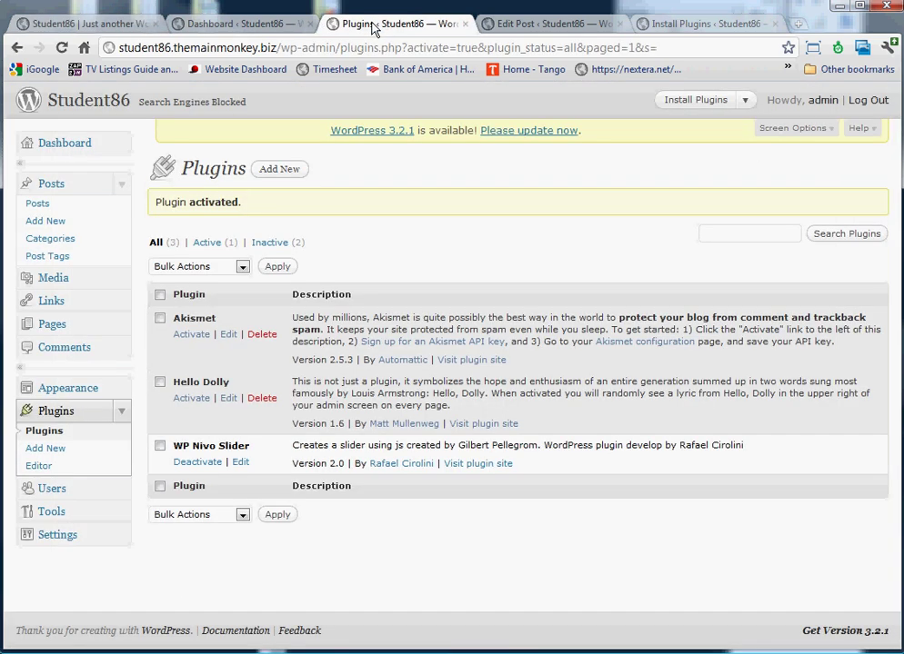
left_click(547, 25)
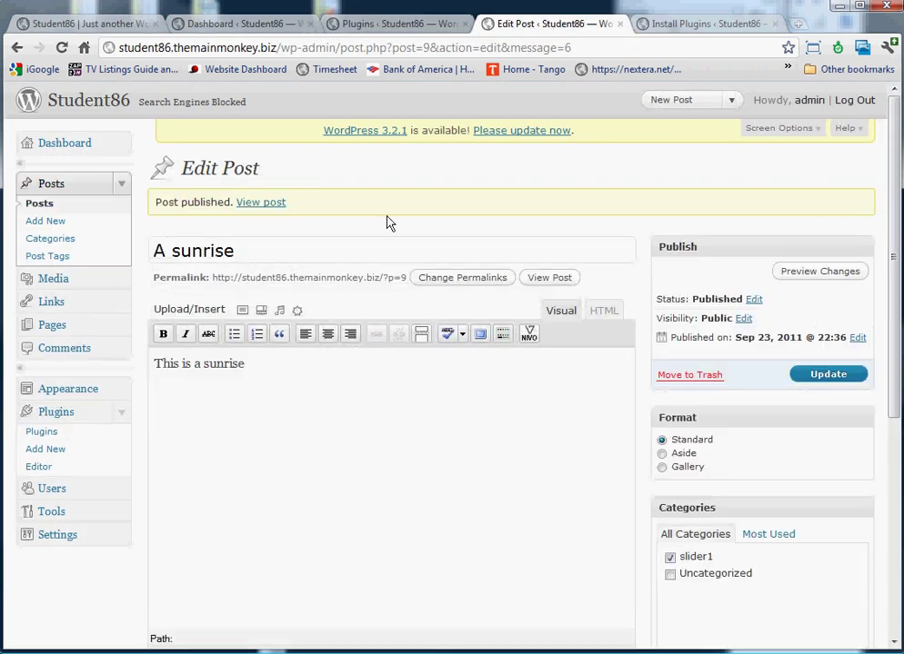
left_click(68, 228)
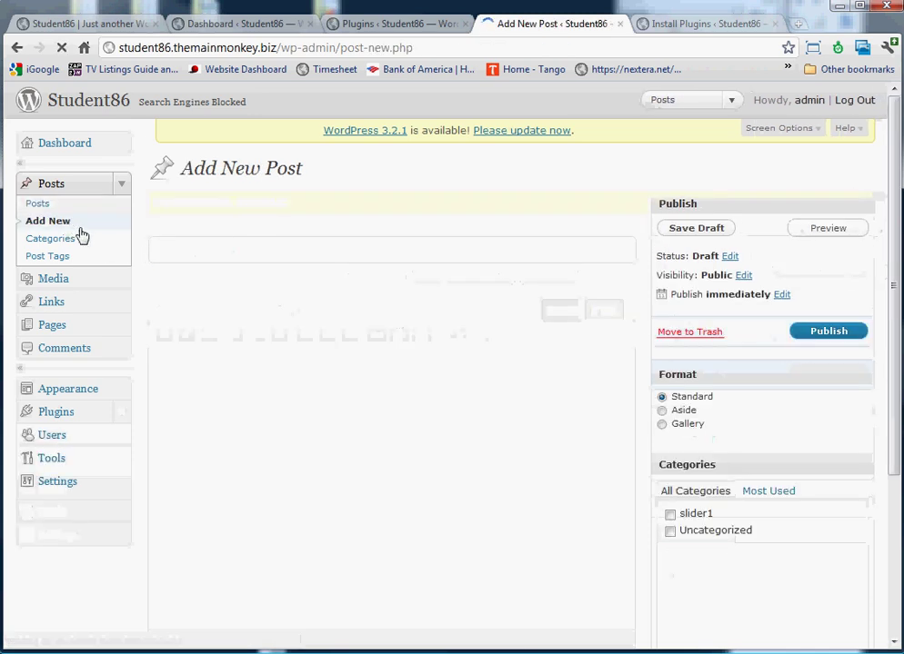
left_click(210, 208)
type("A creek")
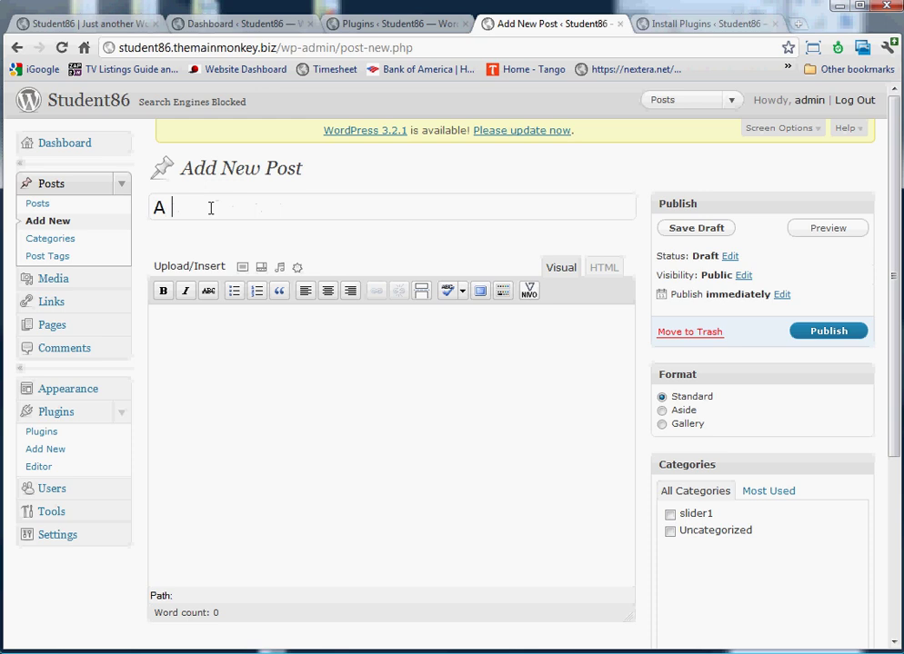
key("Tab")
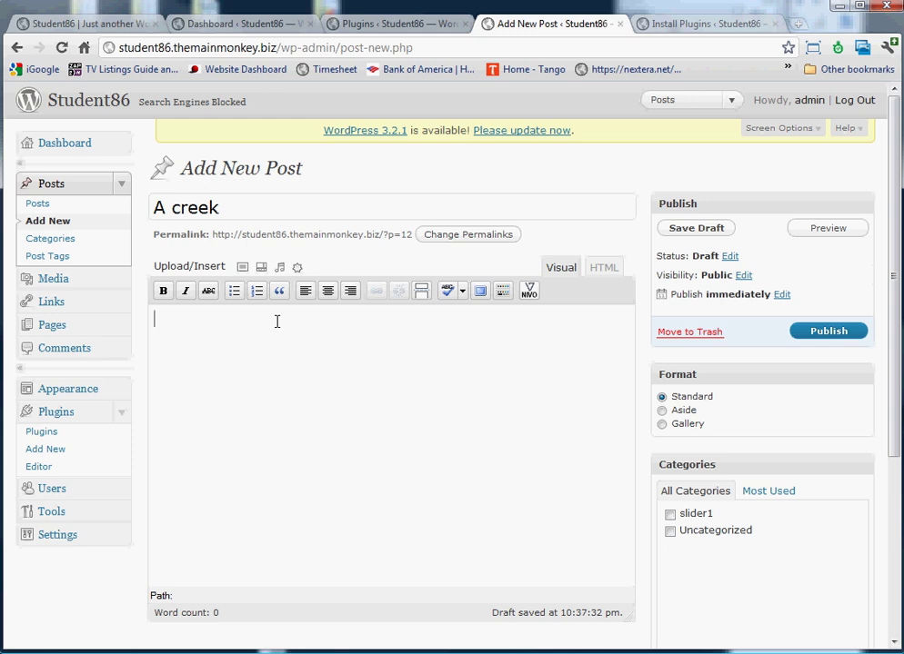
Step: Write the body "A beautiful creek. Something that came with the microsoft installation." and assign the post to the slider1 category
type("beautiful creek. ")
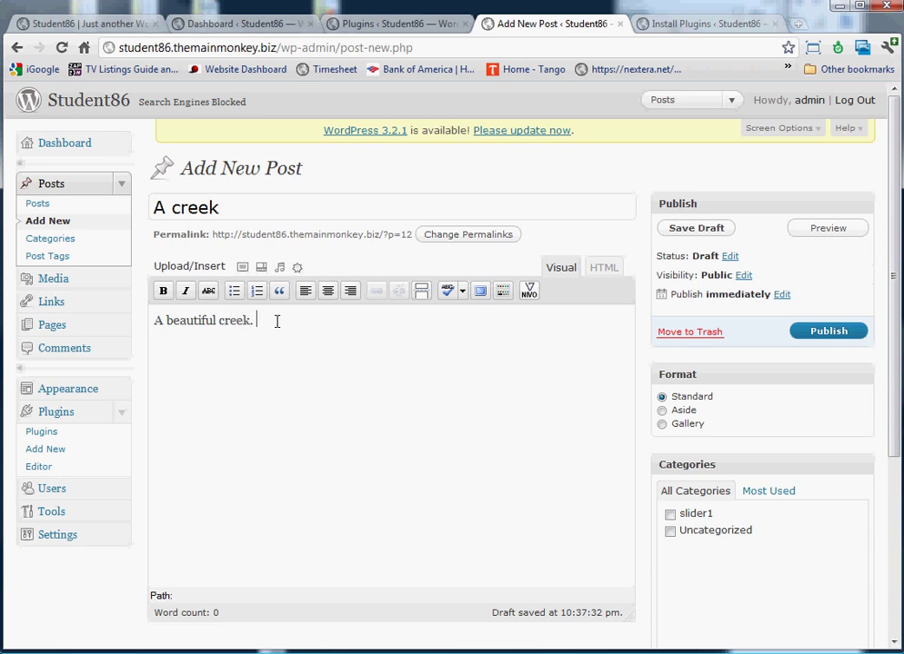
type(" Something that came with the ")
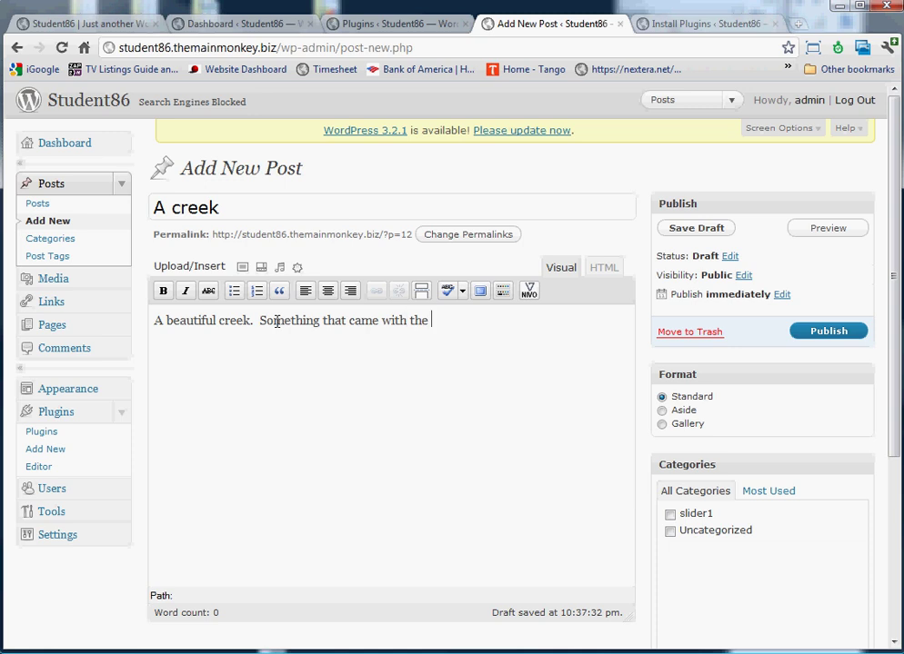
type("microsoft")
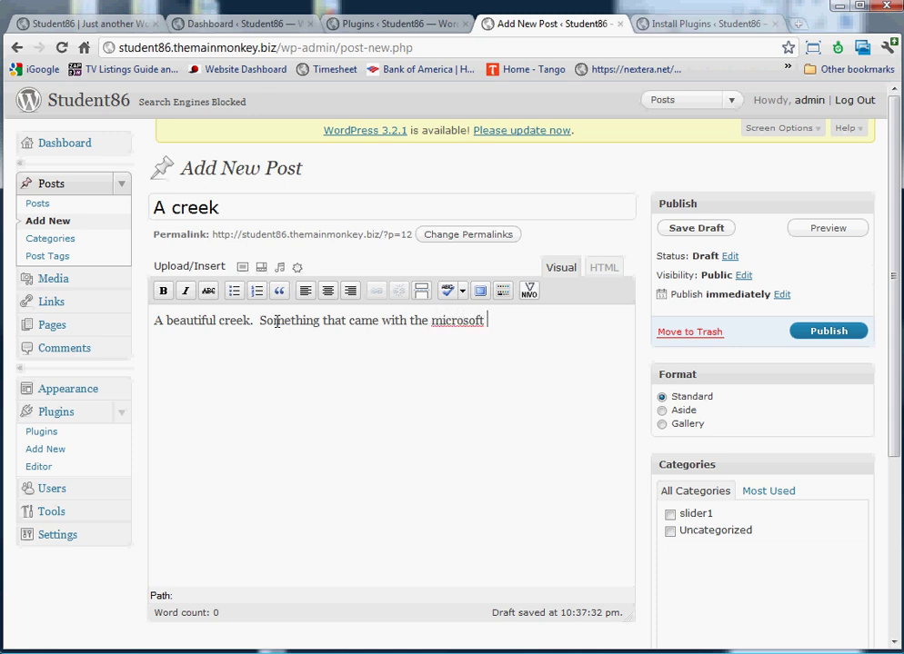
key("BackSpace")
type("t installation.")
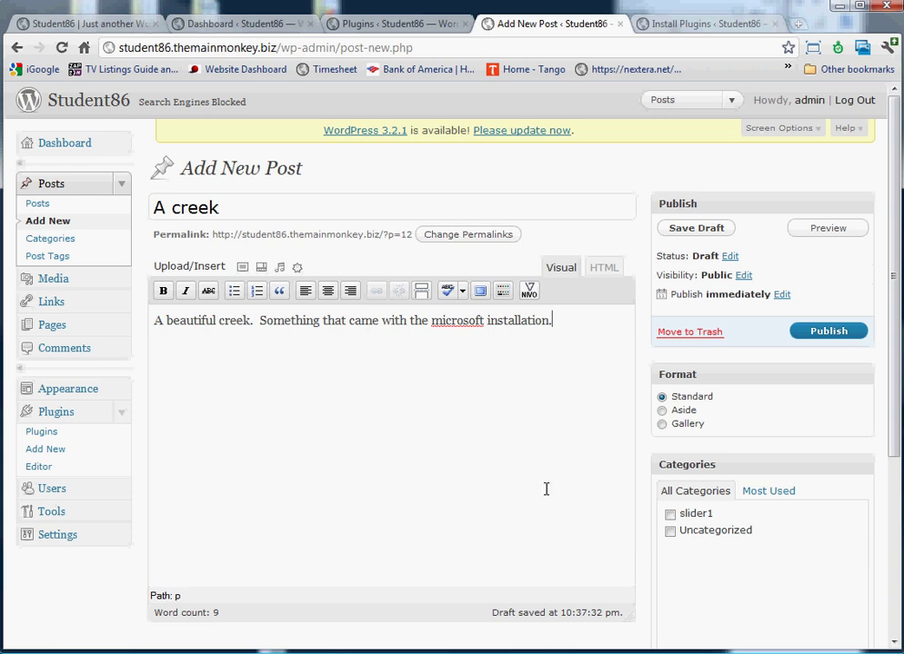
left_click(670, 514)
Step: Upload the Creek image from the video folder and set it as the "A creek" post's featured image
scroll(626, 540, "down", 3)
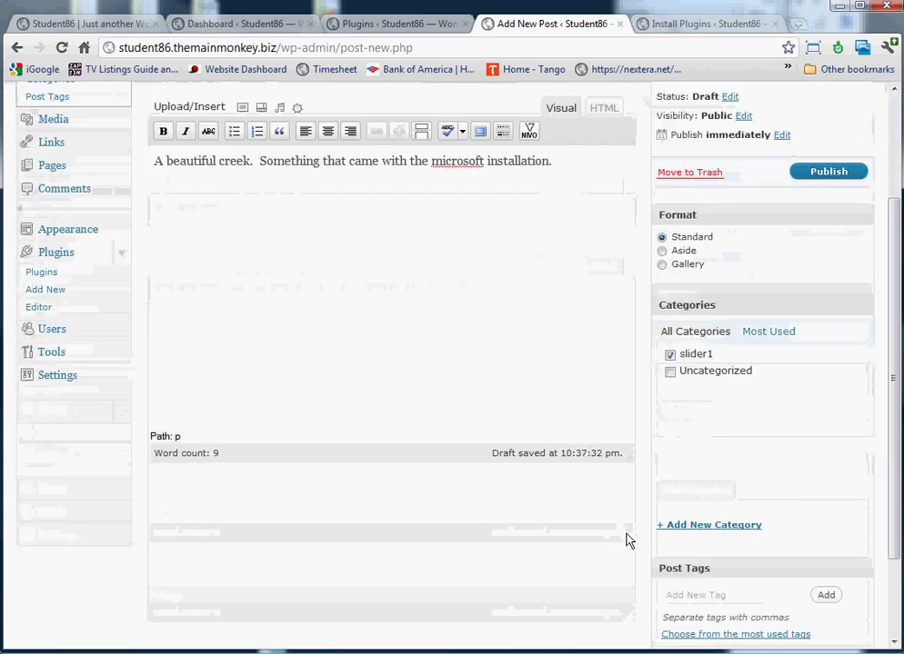
scroll(625, 540, "down", 2)
left_click(702, 583)
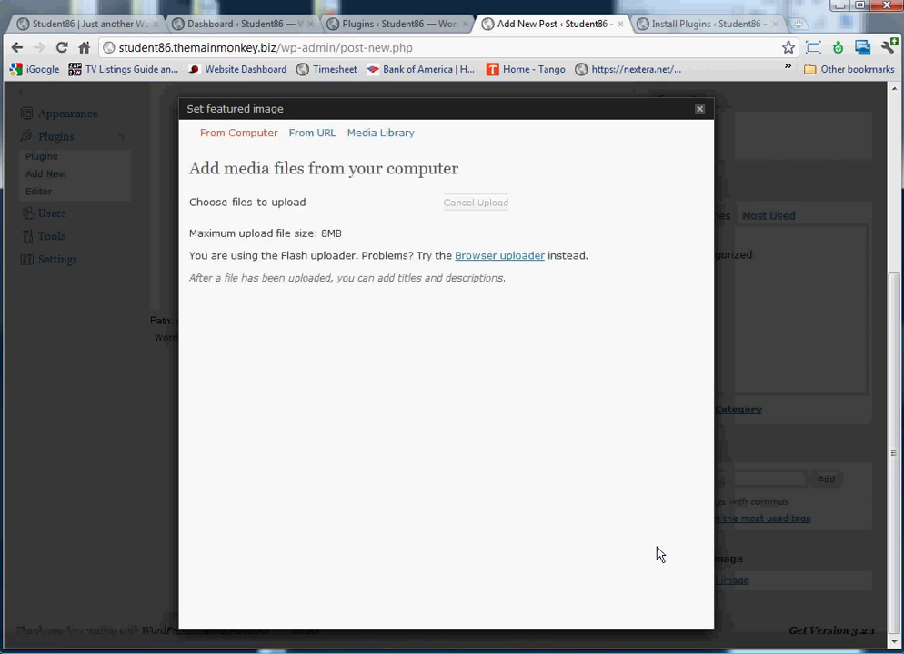
left_click(390, 210)
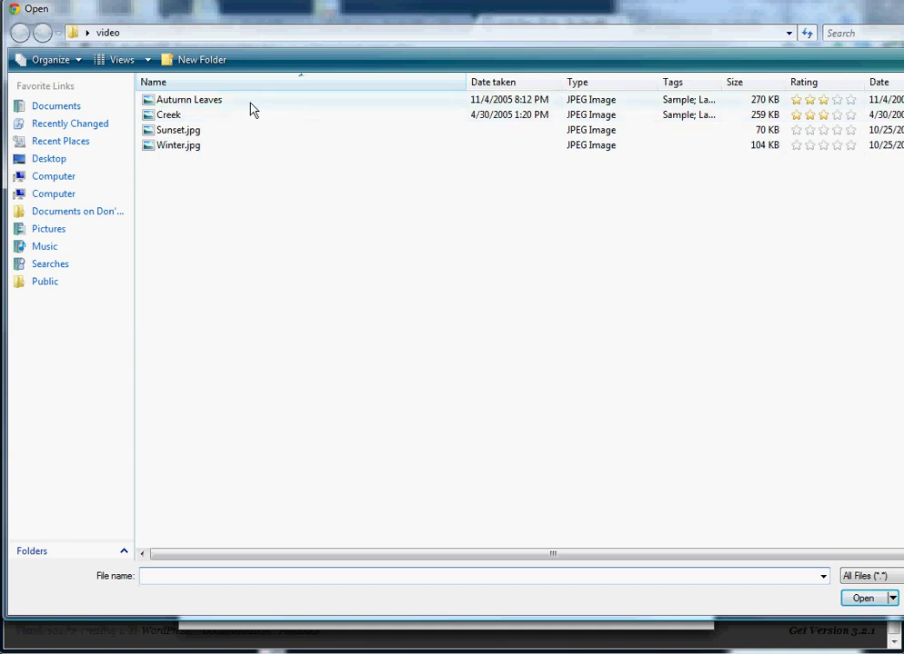
double_click(173, 117)
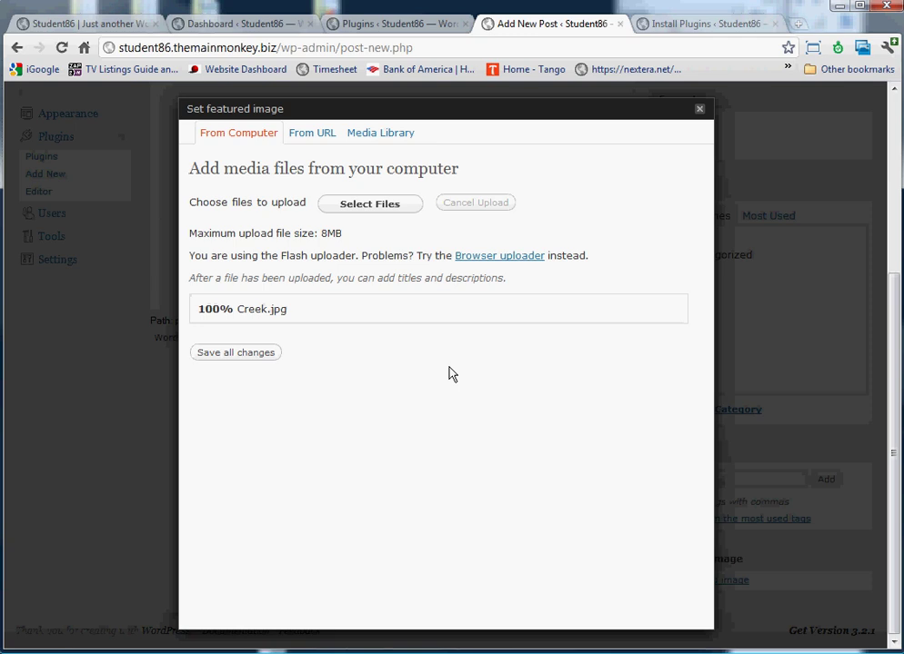
scroll(452, 374, "down", 3)
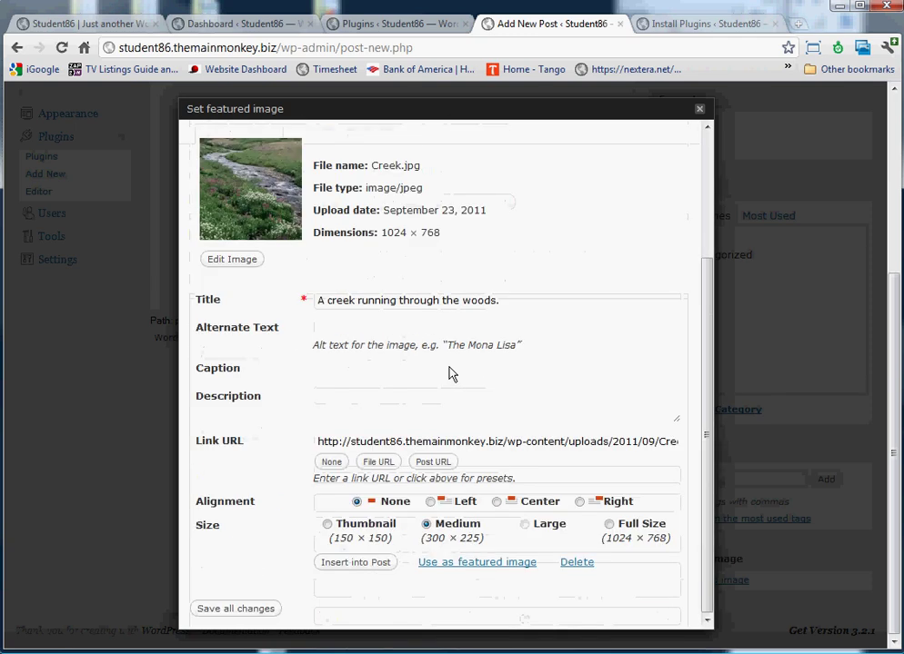
left_click(514, 566)
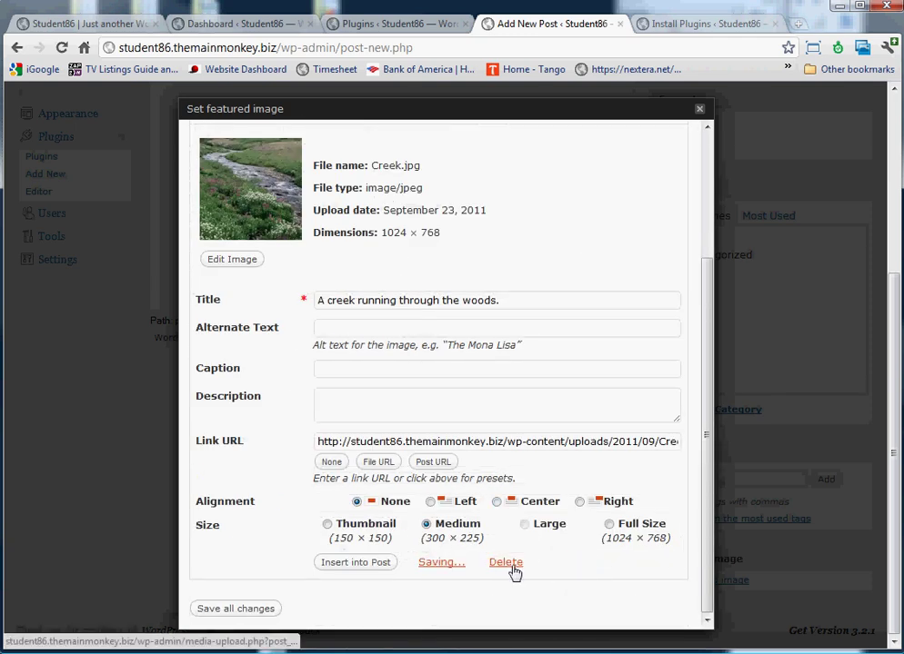
left_click(699, 112)
Step: Publish the "A creek" post and reload the site's home page to check it
scroll(459, 262, "up", 5)
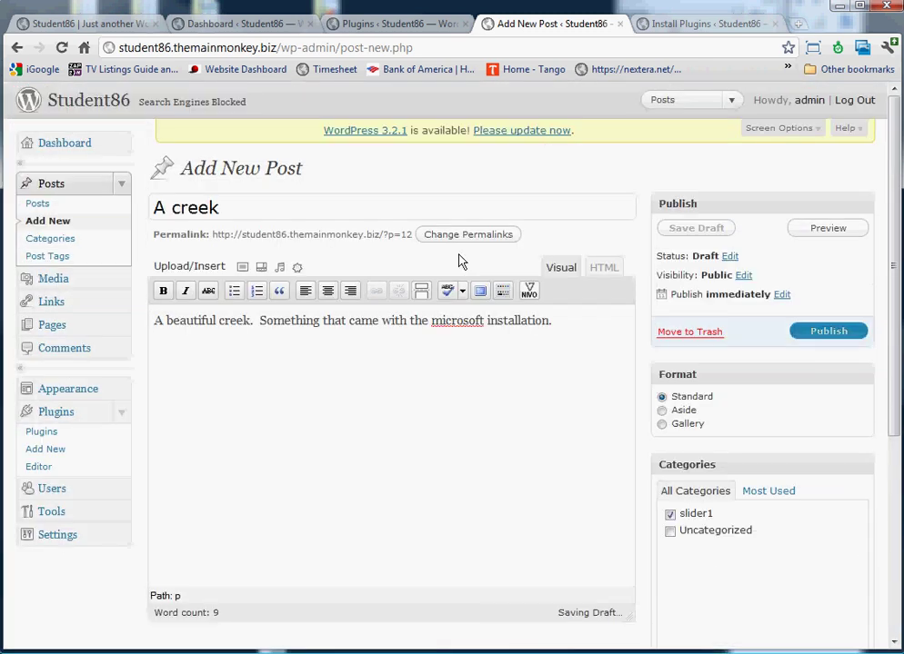
left_click(815, 333)
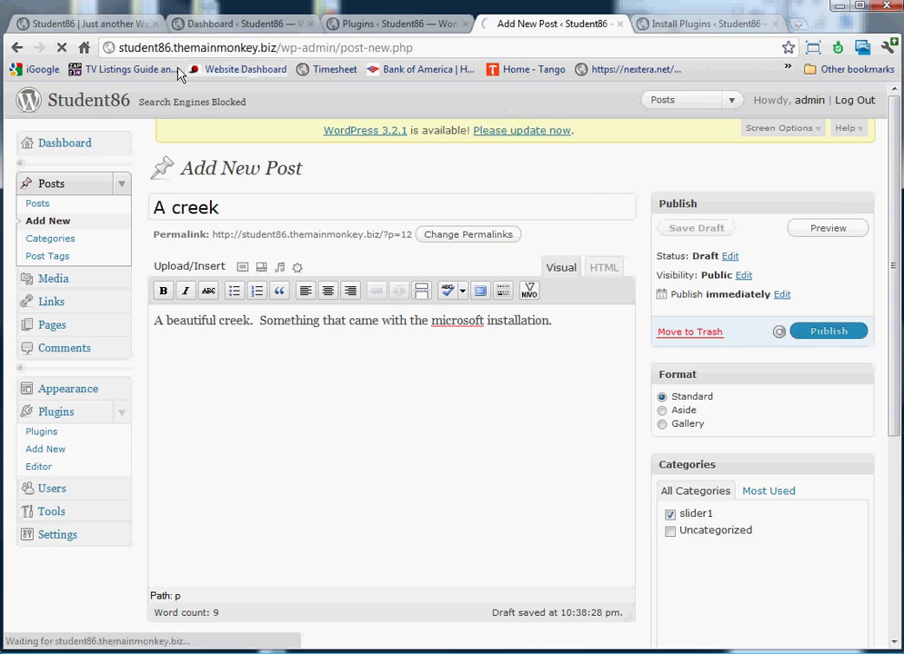
left_click(80, 24)
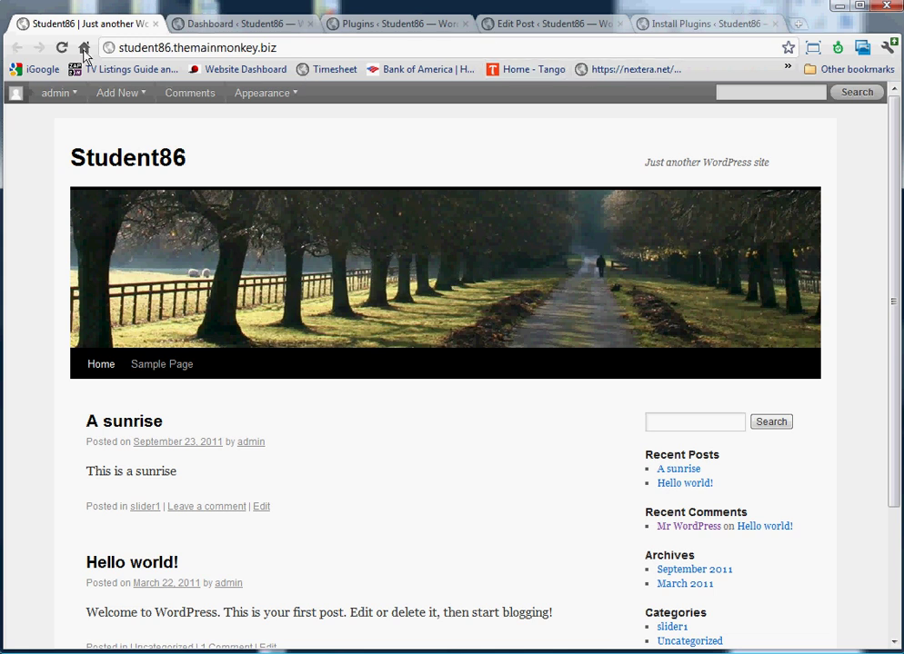
left_click(63, 49)
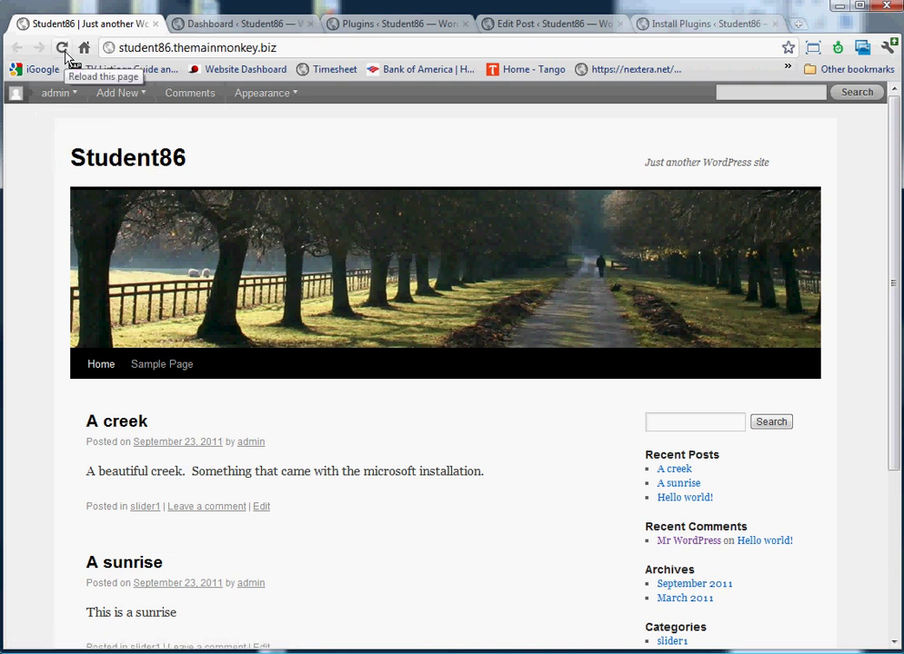
Step: Open the "Hello world!" post from the posts list for editing and place the cursor at the end of its text
left_click(263, 29)
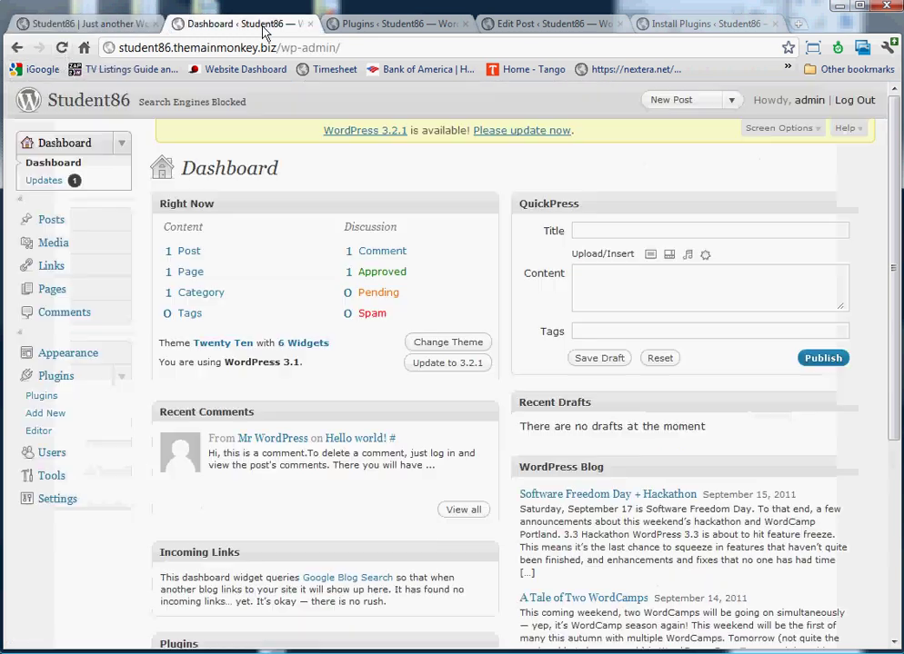
left_click(377, 30)
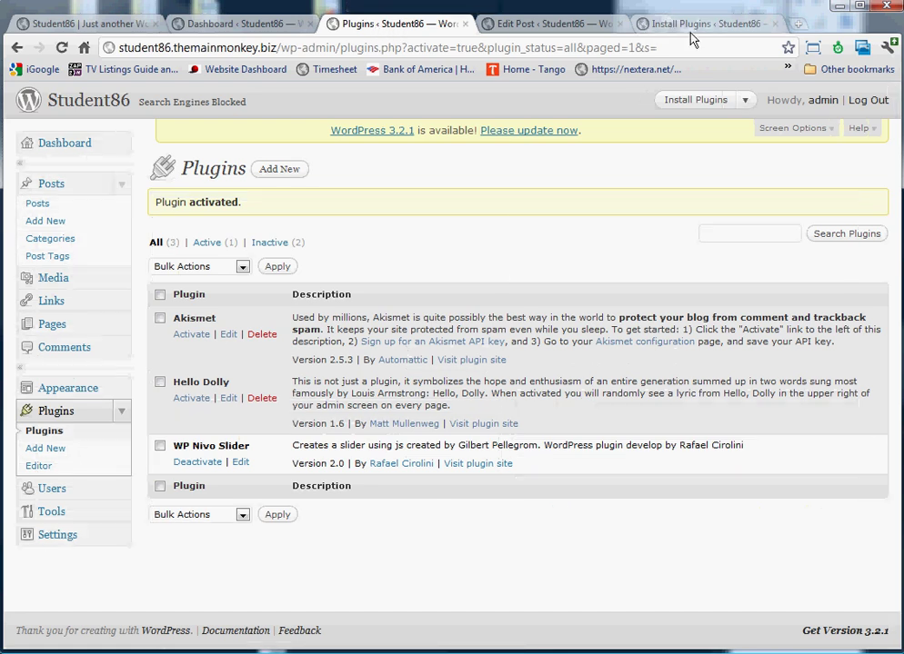
left_click(202, 30)
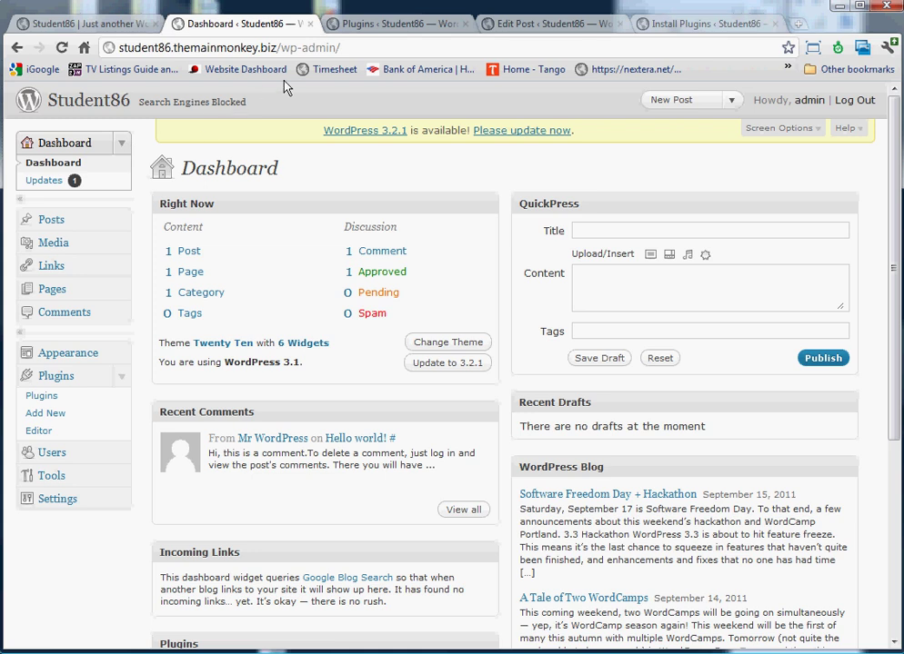
left_click(520, 33)
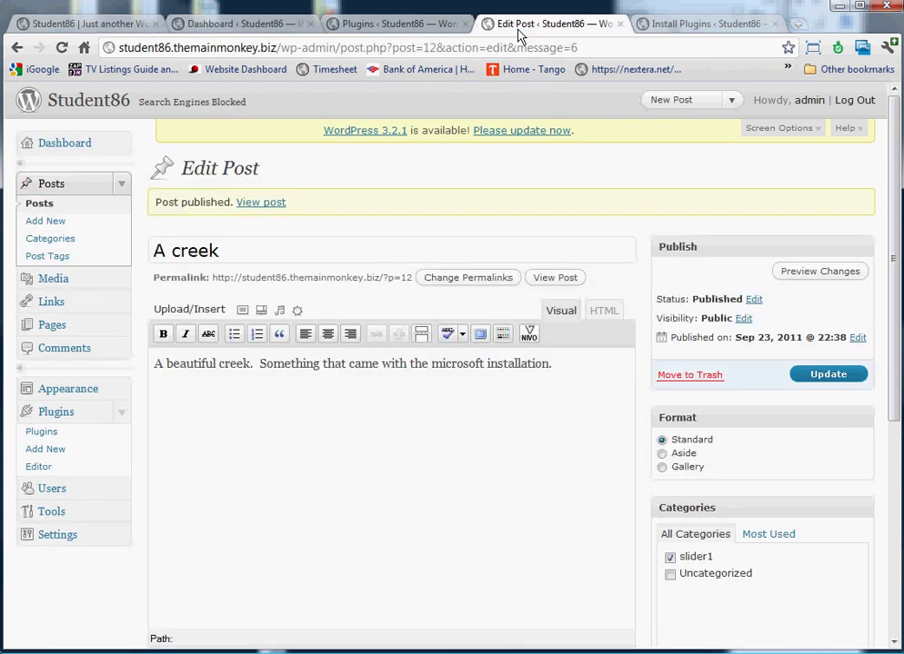
left_click(81, 210)
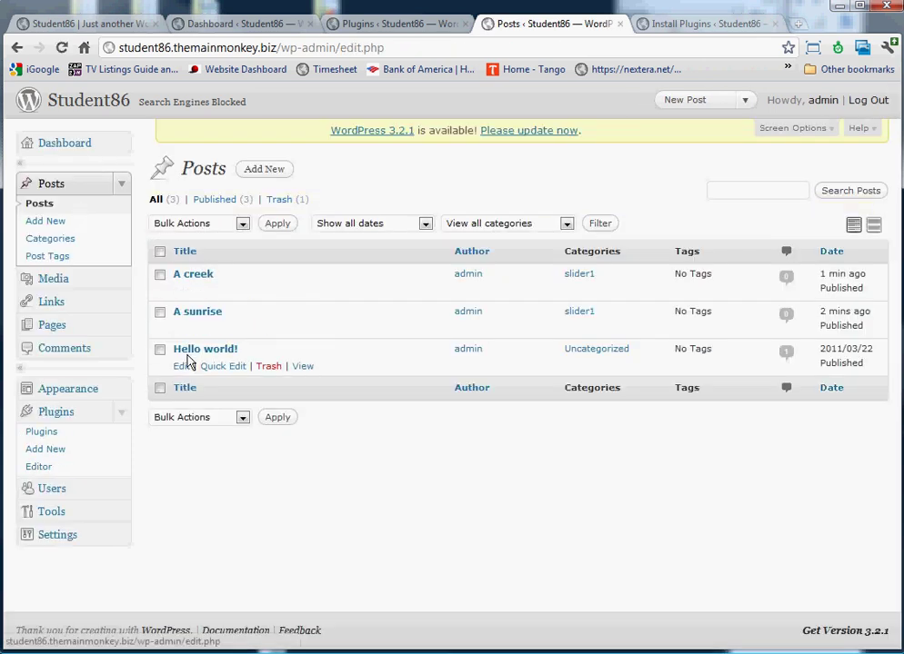
left_click(182, 367)
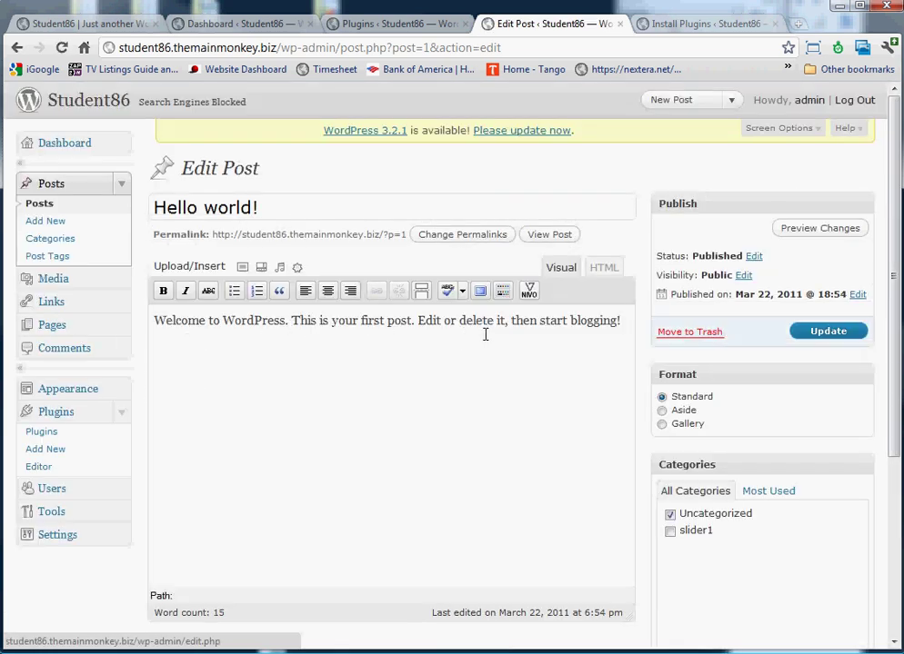
left_click(624, 320)
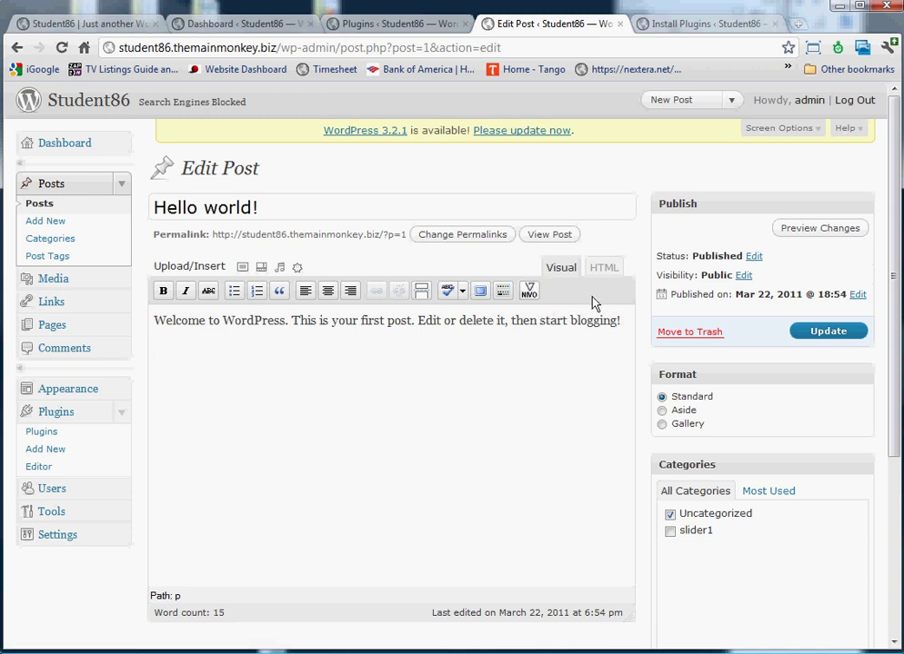
Step: Insert a Nivo featured images slider below the "Hello world!" text, using the slider1 category and the fade transition
left_click(531, 294)
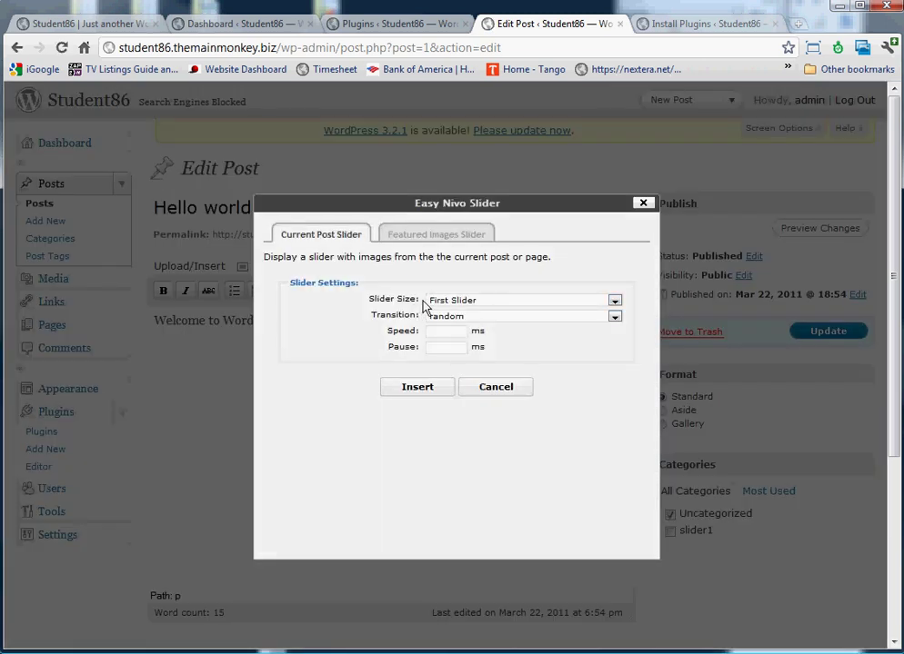
left_click(407, 236)
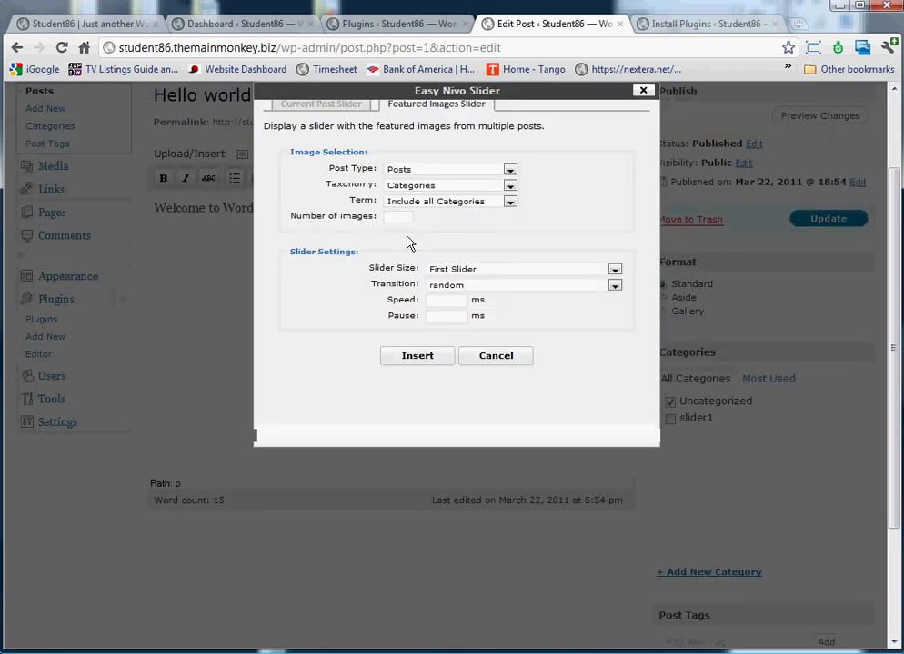
scroll(388, 182, "up", 2)
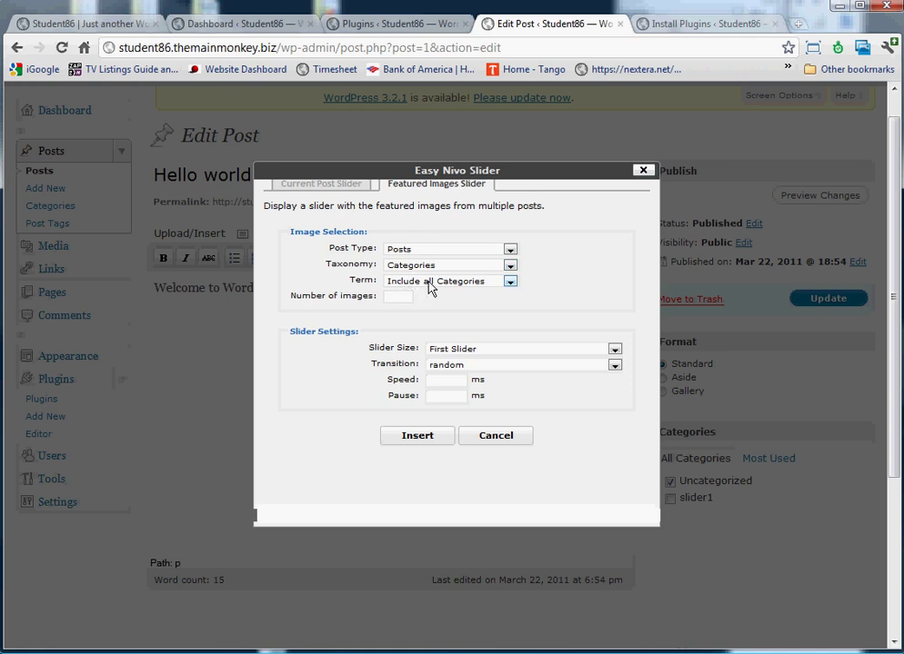
left_click(431, 285)
left_click(424, 303)
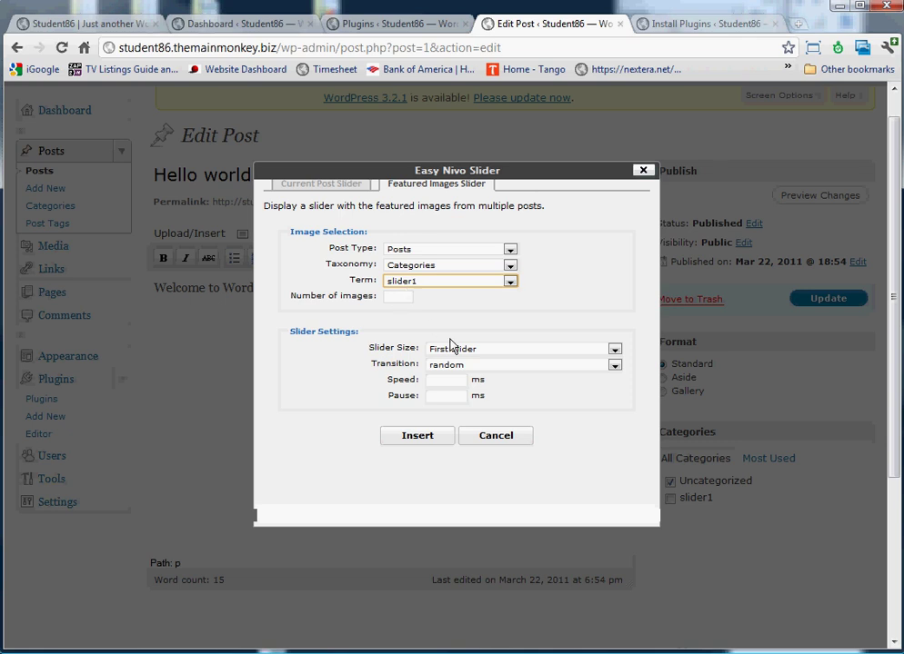
left_click(459, 368)
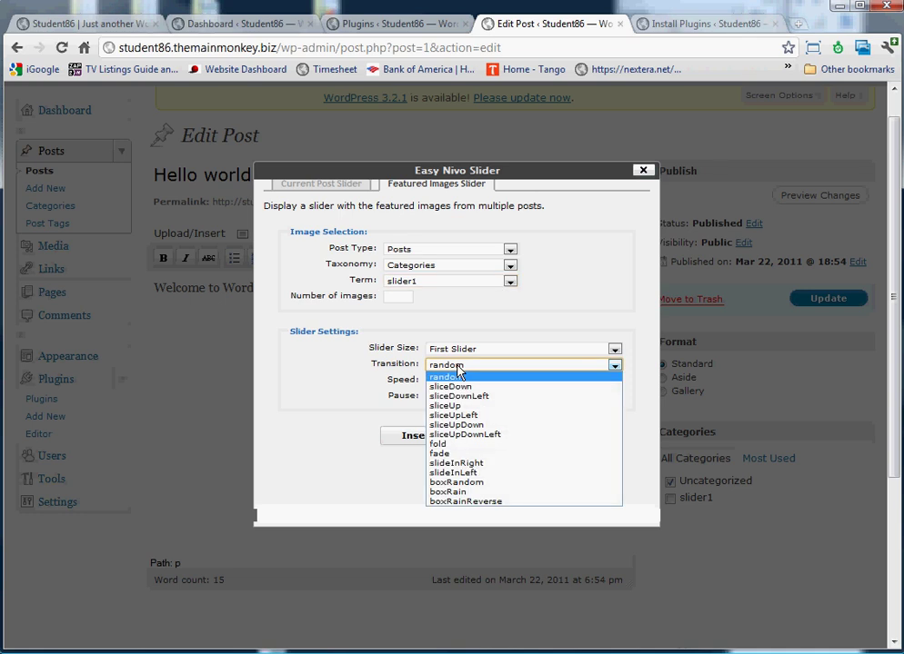
left_click(459, 455)
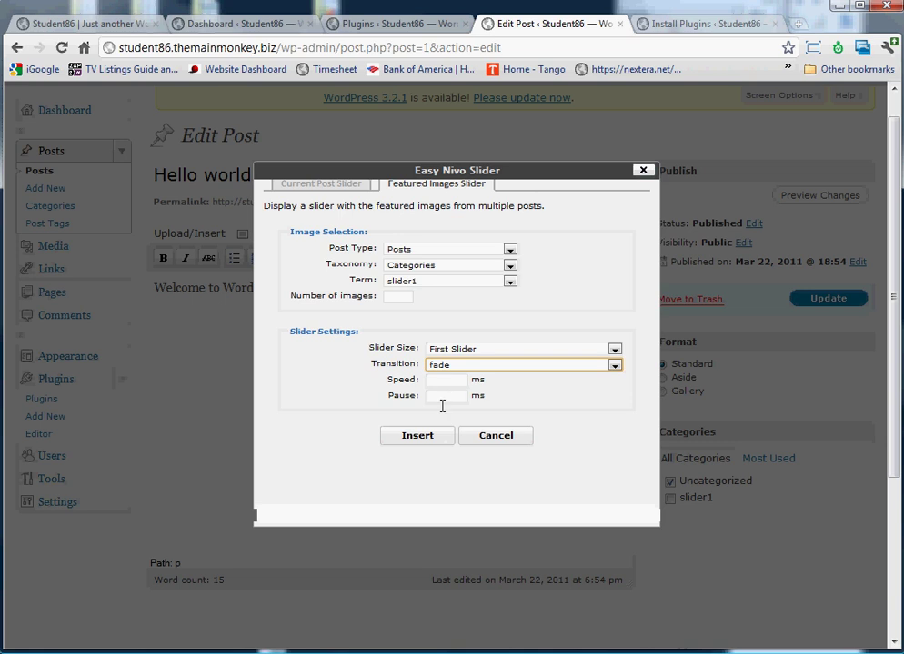
left_click(438, 435)
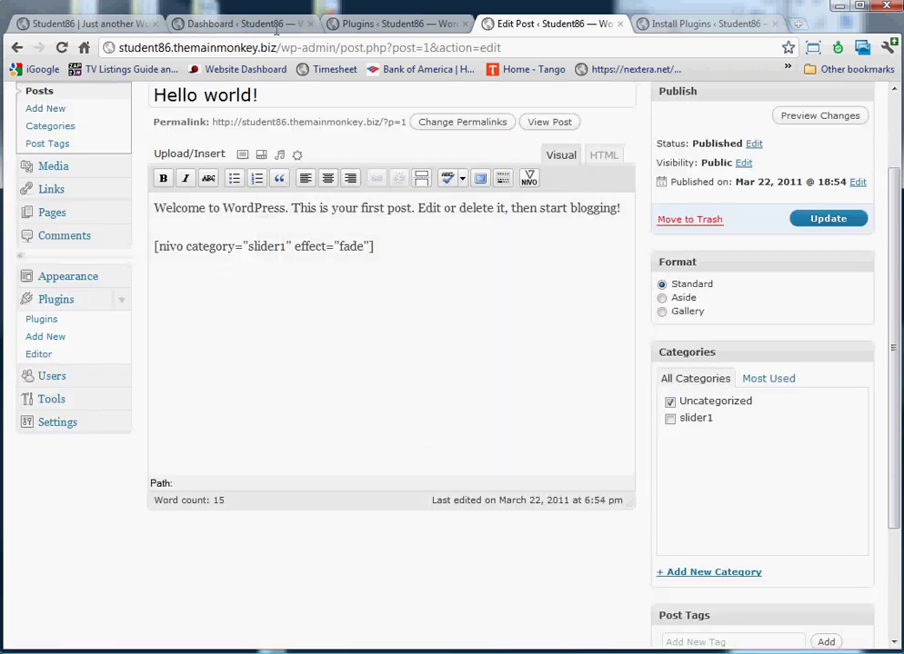
left_click(607, 153)
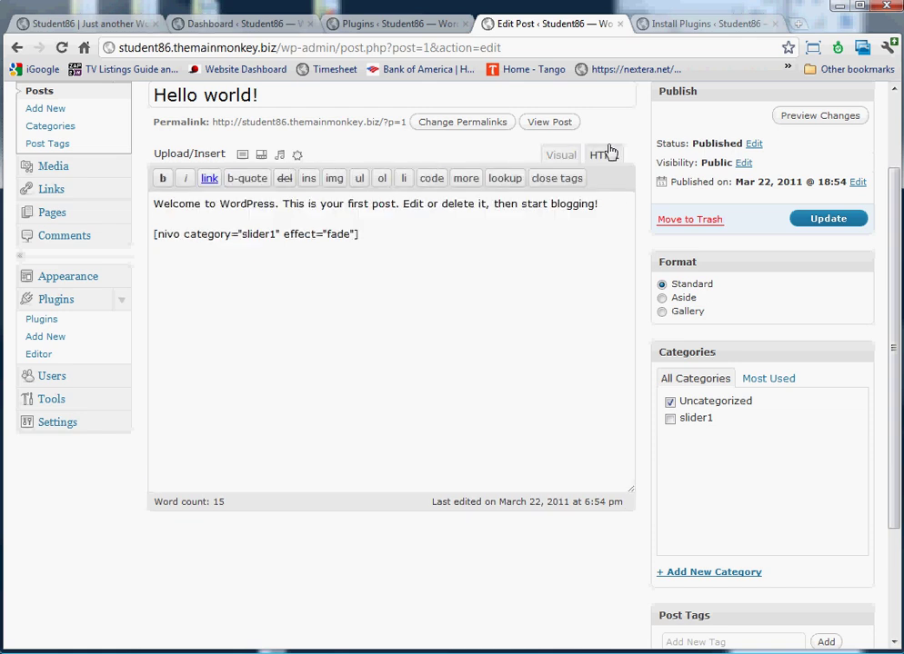
left_click(561, 155)
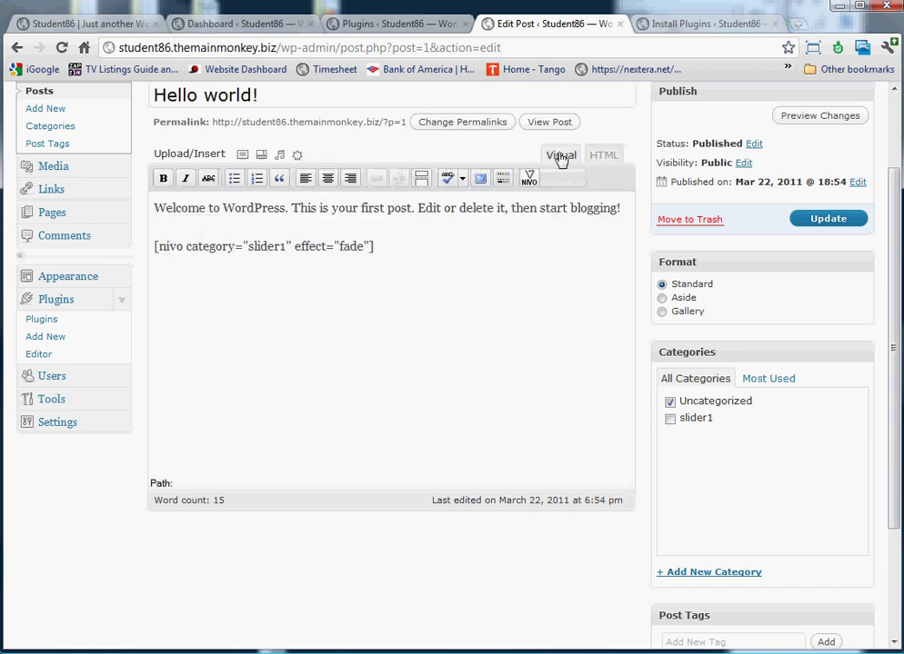
Step: Update the "Hello world!" post and reload the site's home page to check the slider below its text
left_click(809, 220)
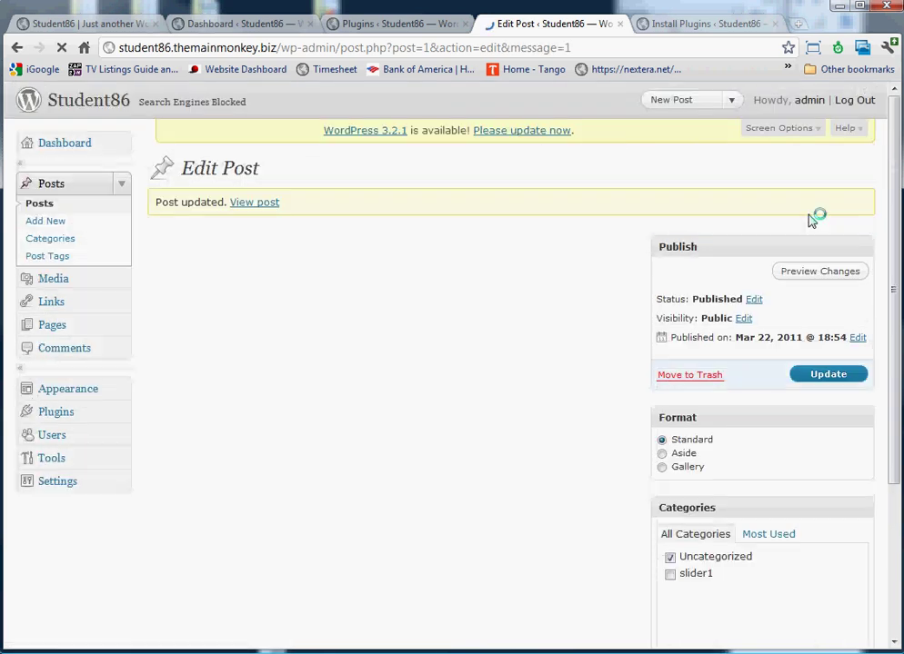
left_click(95, 28)
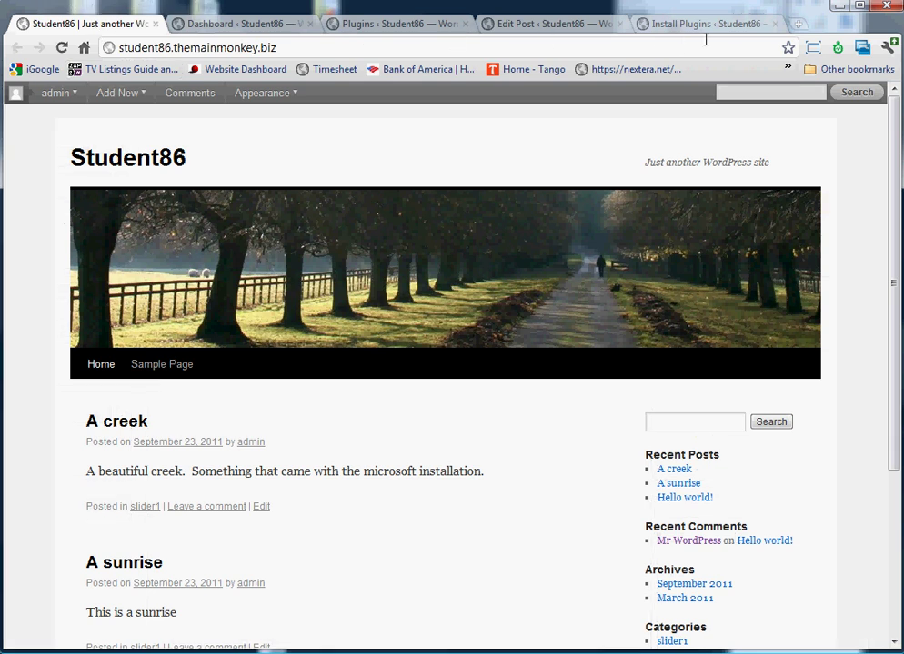
left_click(62, 47)
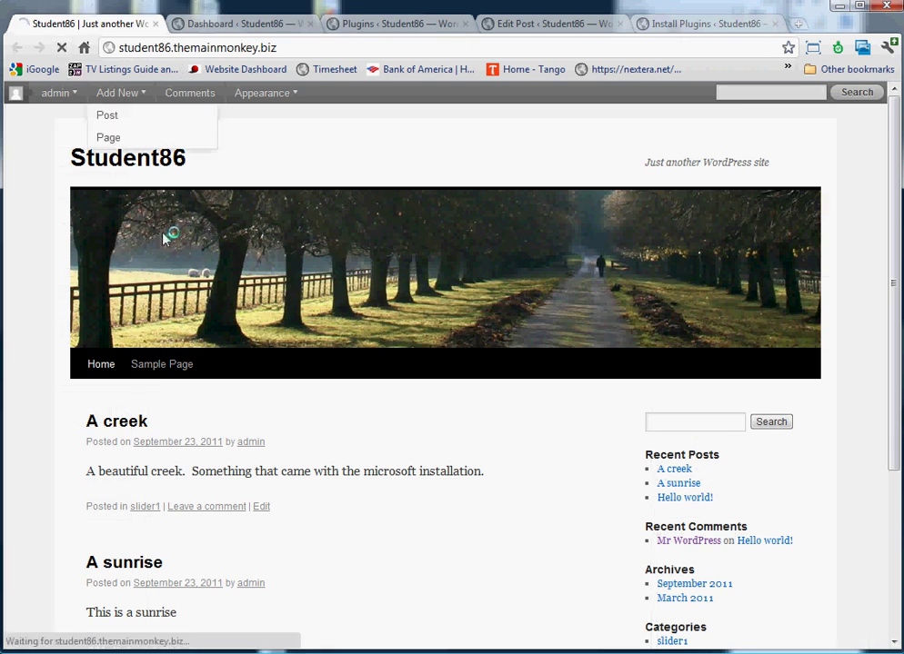
scroll(188, 257, "down", 3)
scroll(188, 256, "down", 8)
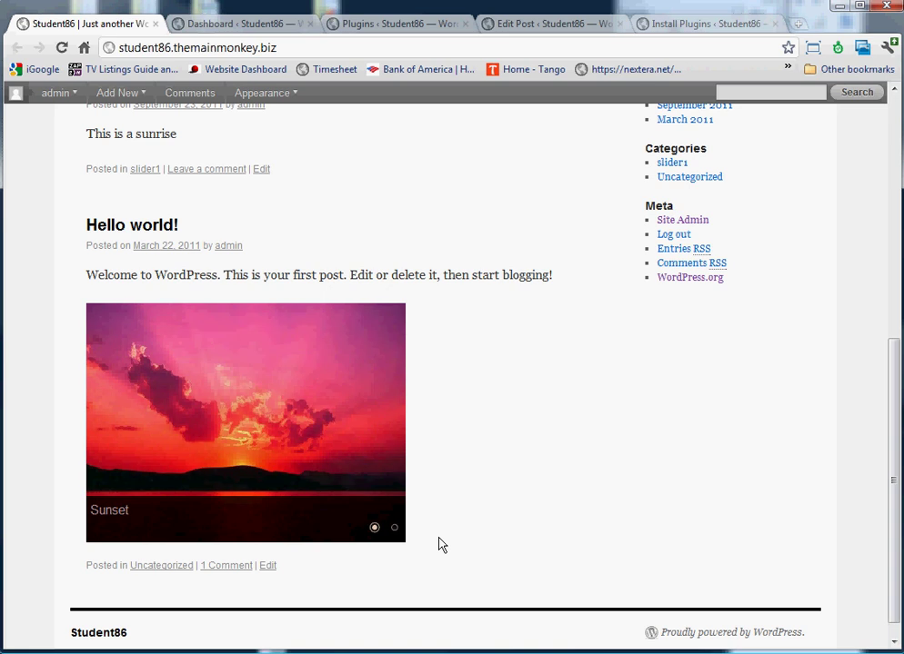
scroll(440, 545, "up", 4)
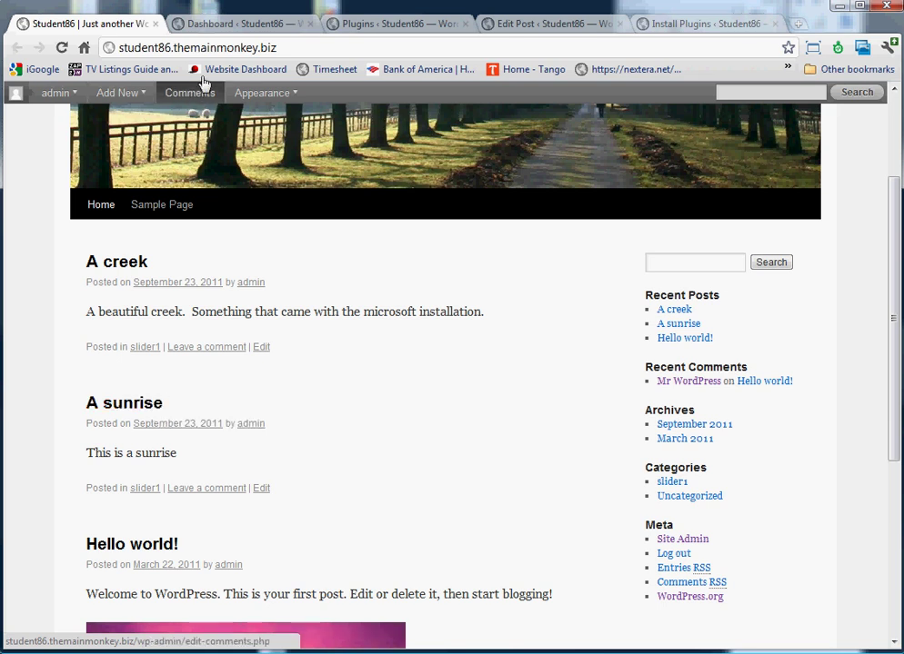
Step: Install the Simply Exclude plugin from the plugin search results and activate it
left_click(244, 25)
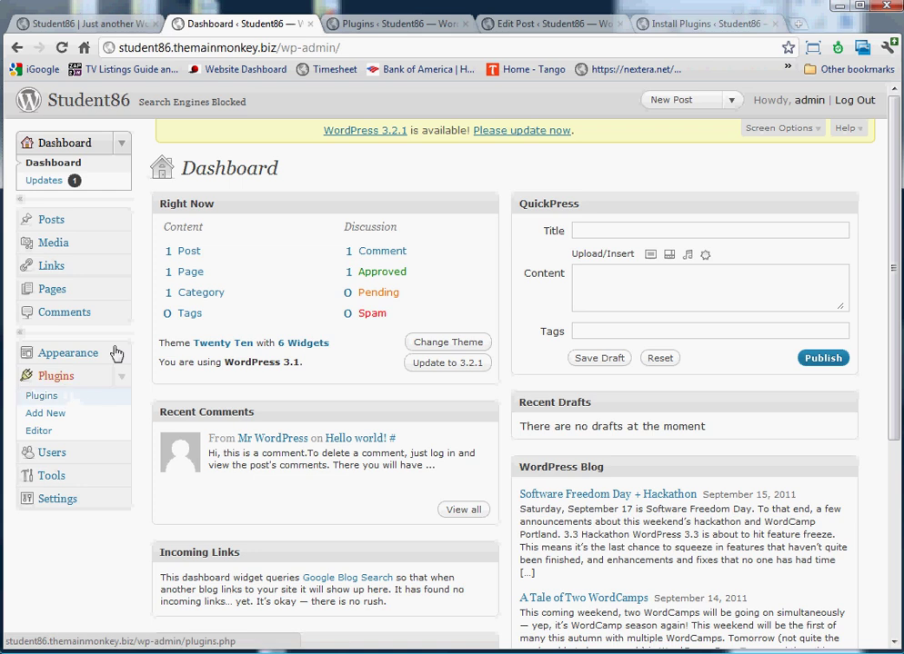
left_click(524, 34)
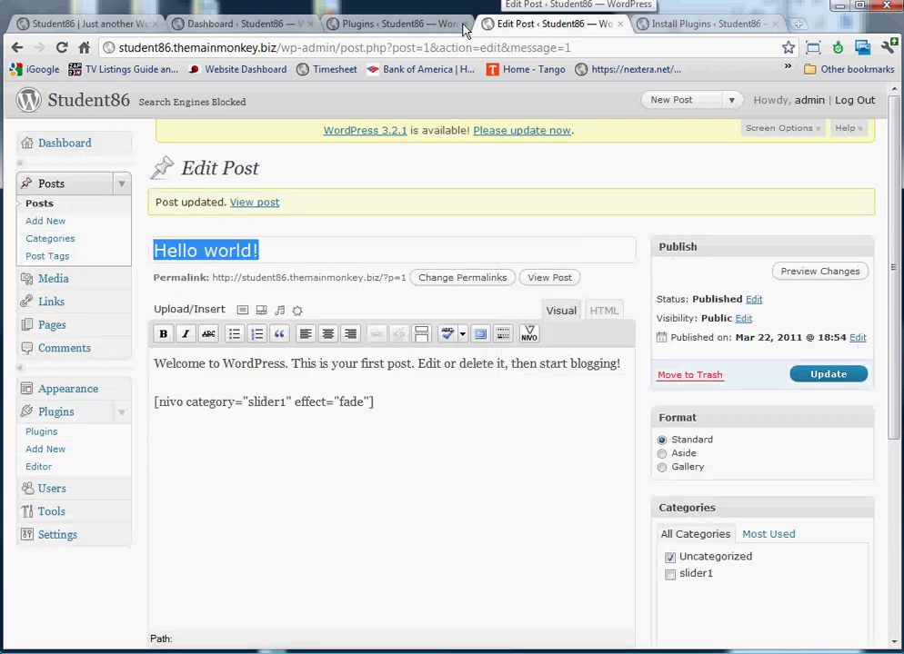
left_click(420, 25)
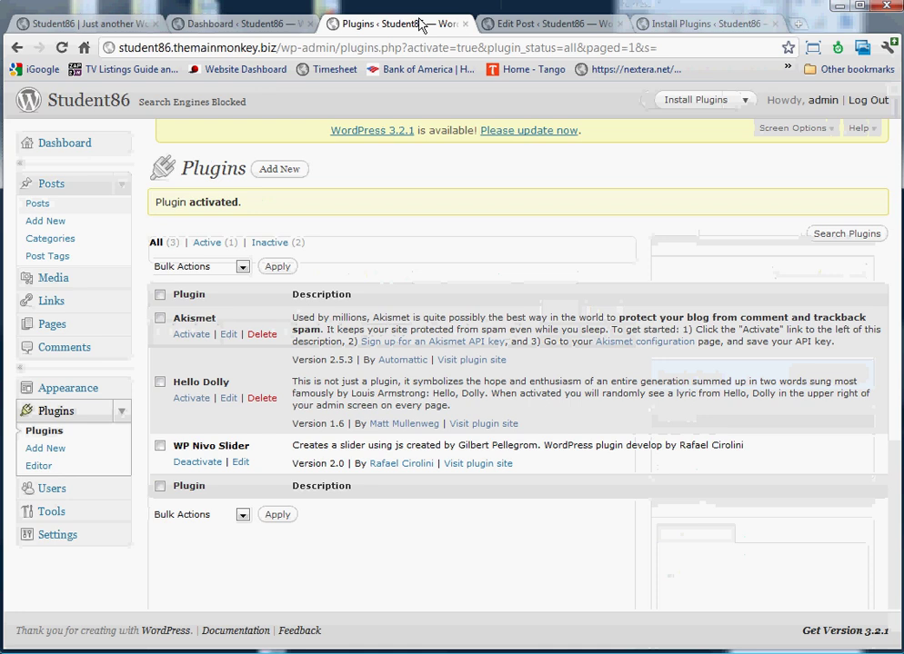
left_click(718, 25)
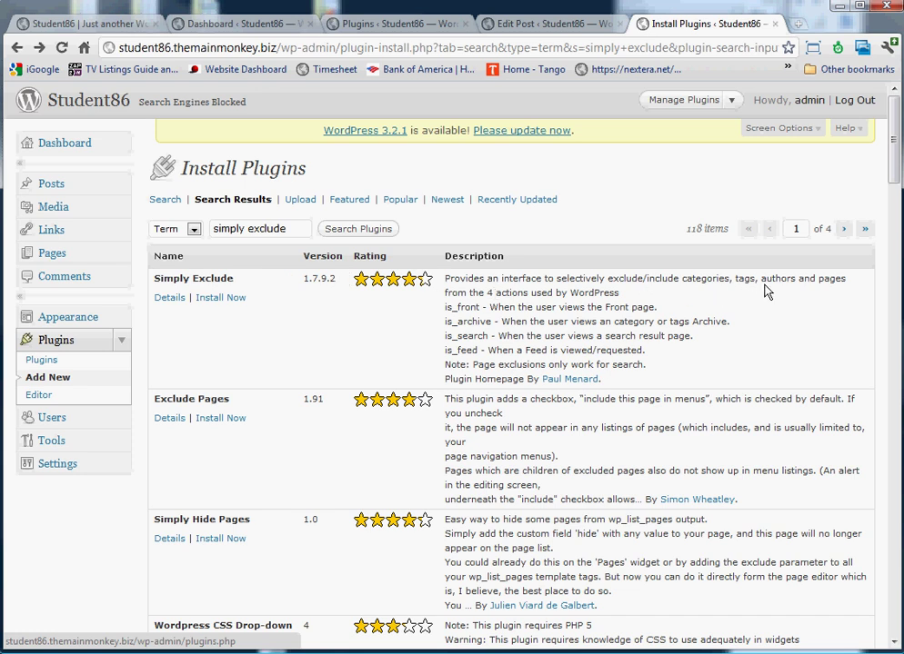
left_click(208, 300)
left_click(301, 328)
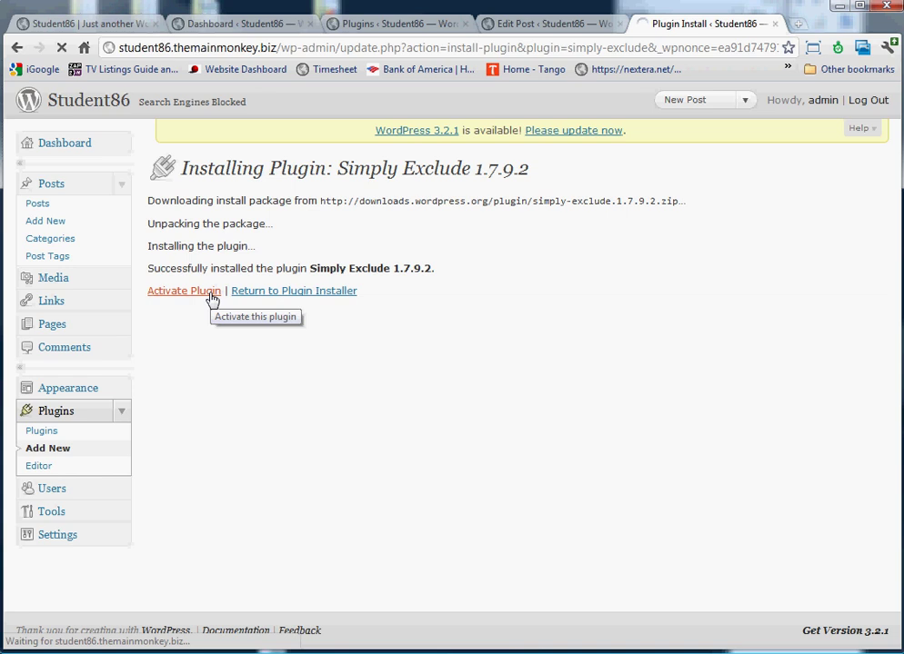
left_click(185, 291)
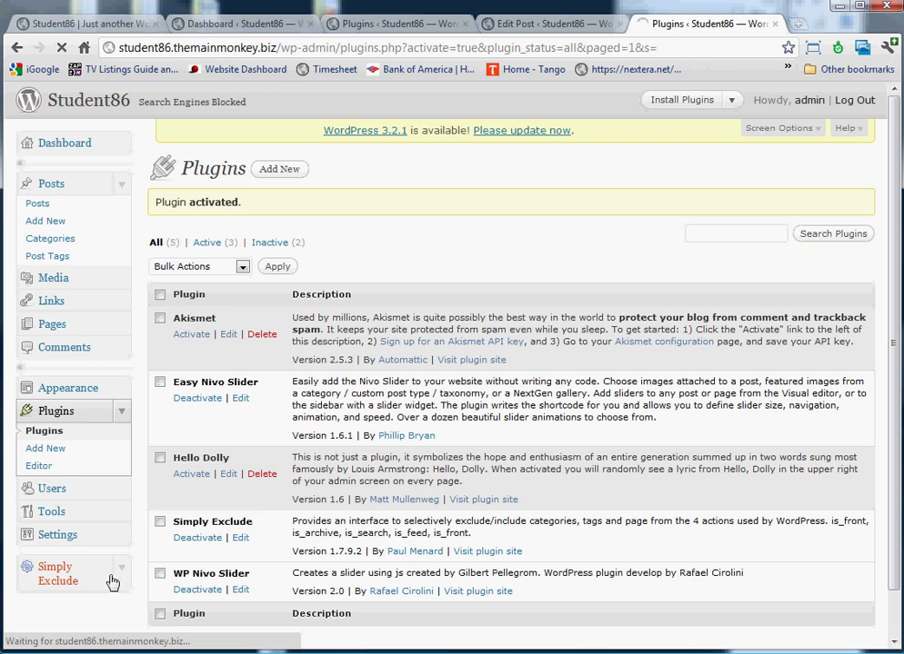
Step: In Simply Exclude's category exclusions, set the Front action to Exclude and exclude slider1 from Front, Archive, Search and Feed
scroll(111, 582, "down", 1)
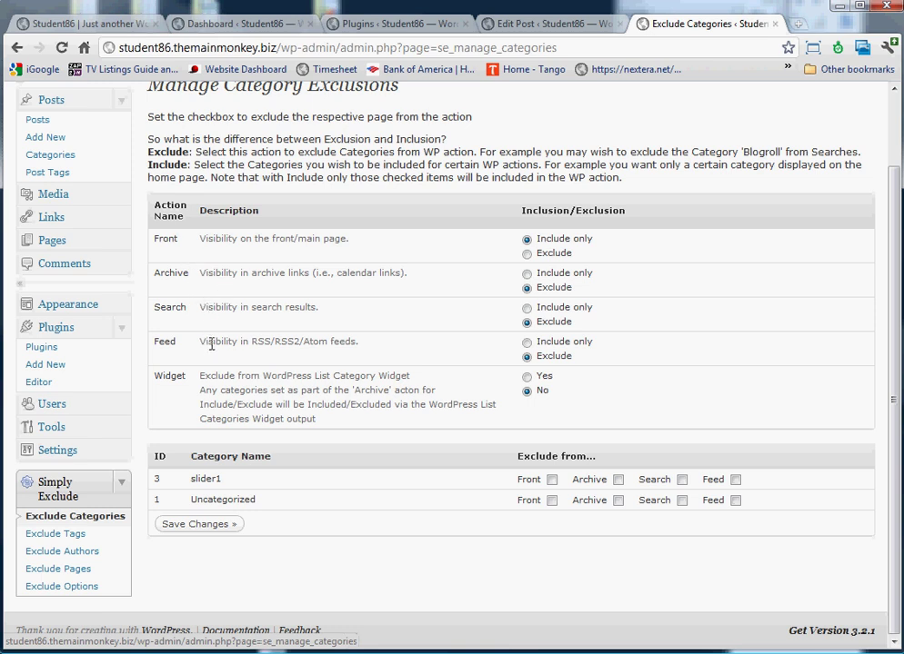
left_click(527, 253)
left_click(618, 480)
left_click(681, 480)
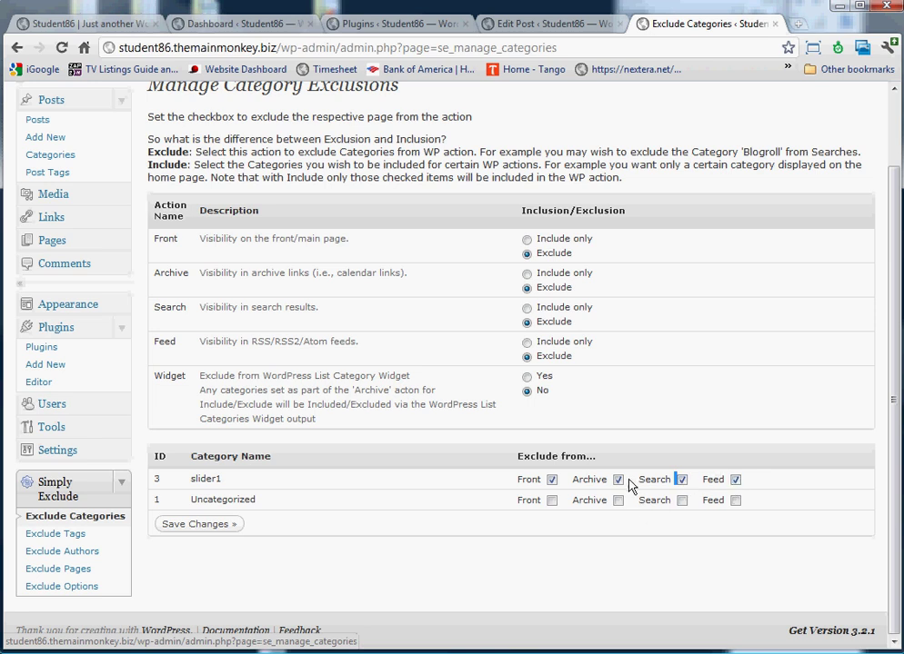